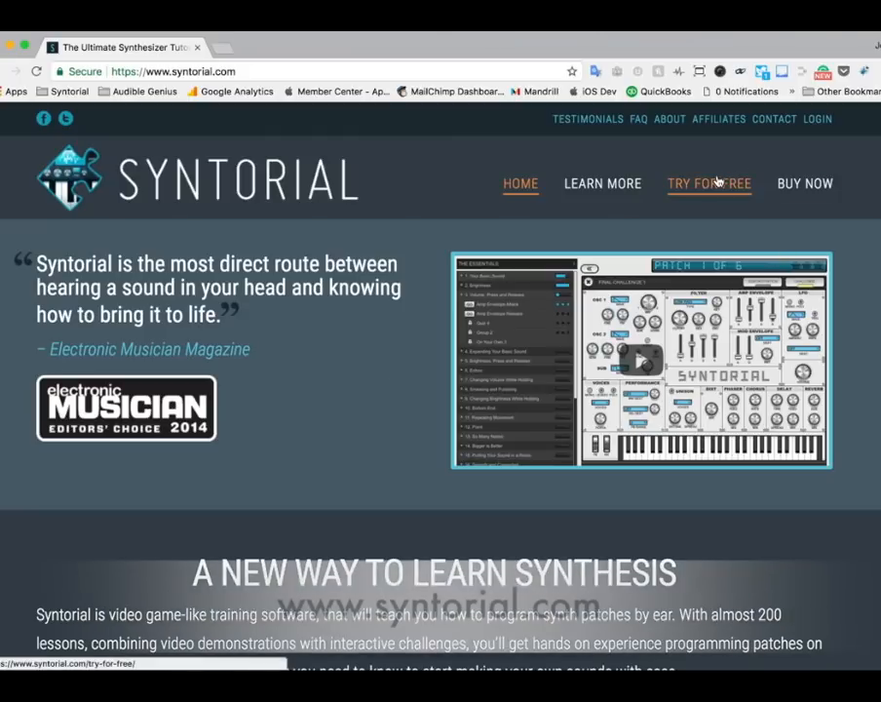
Step: Open the Syntorial site's free trial page, and look through the downloadable lesson packs in the Syntorial app
left_click(709, 184)
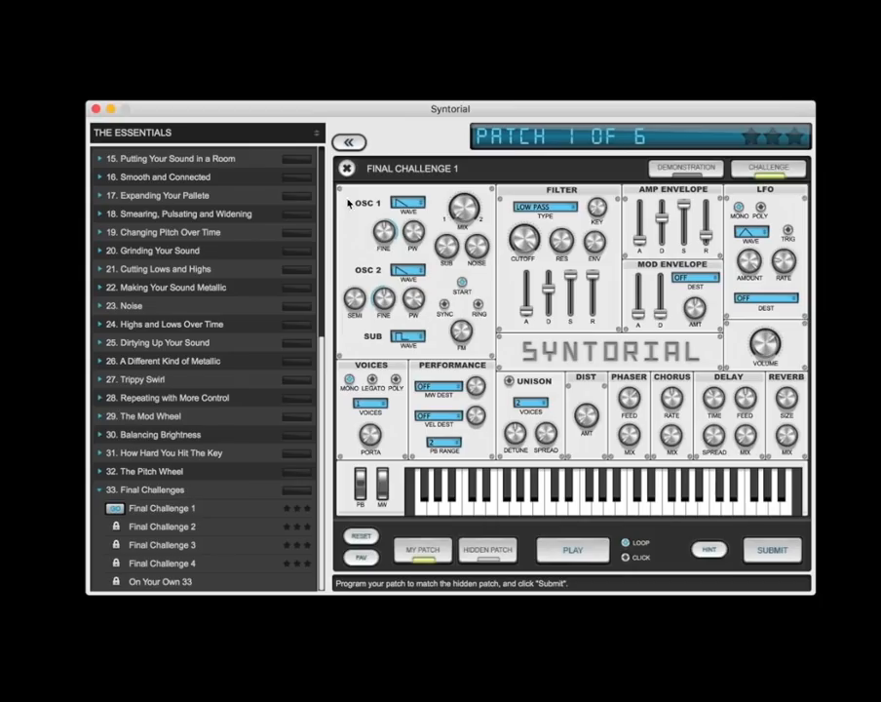
left_click(219, 138)
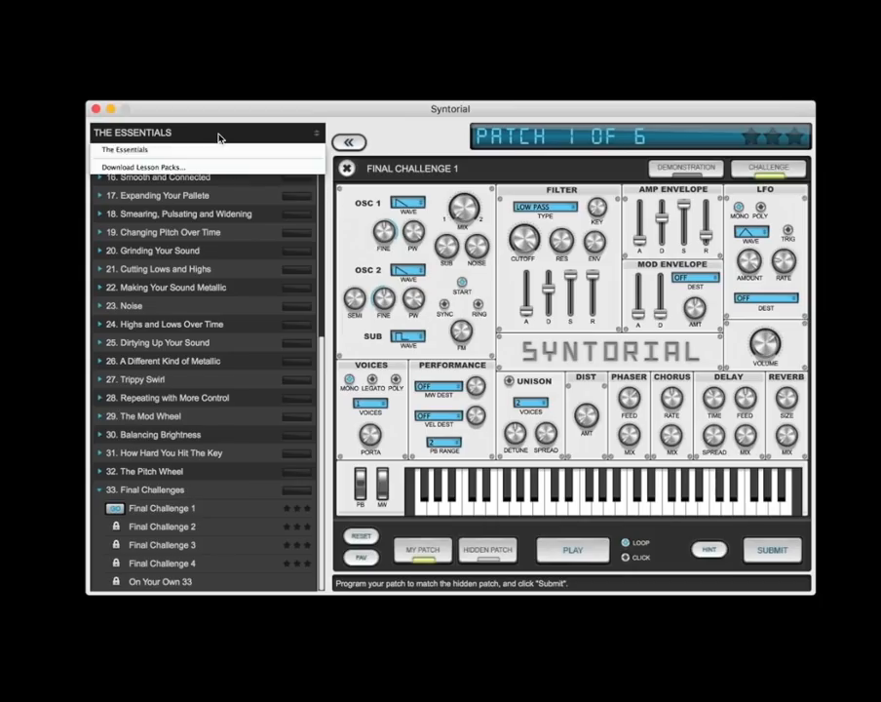
left_click(137, 168)
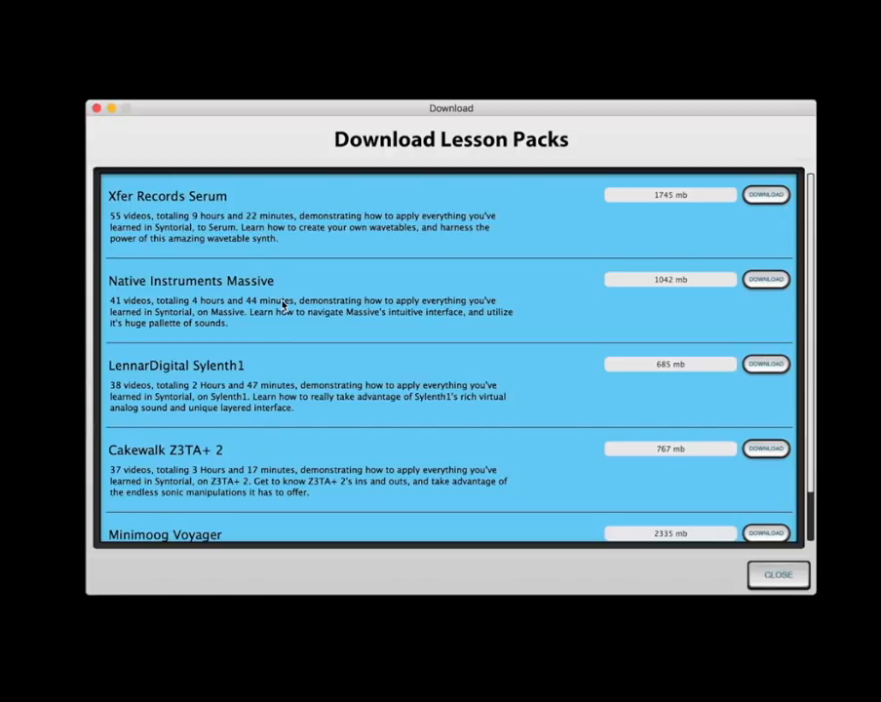
scroll(388, 435, "down", 3)
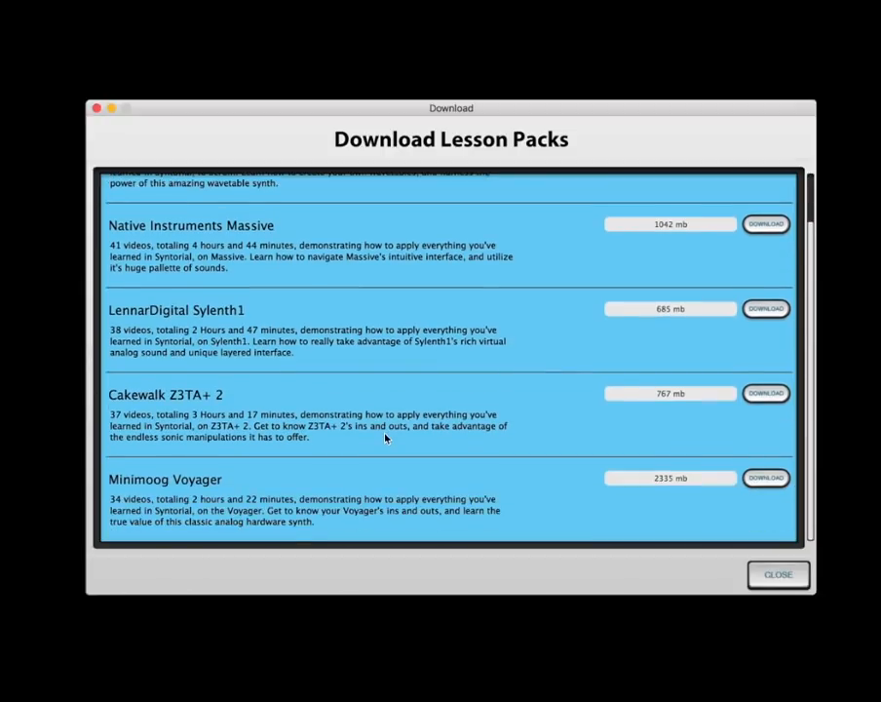
scroll(386, 438, "up", 3)
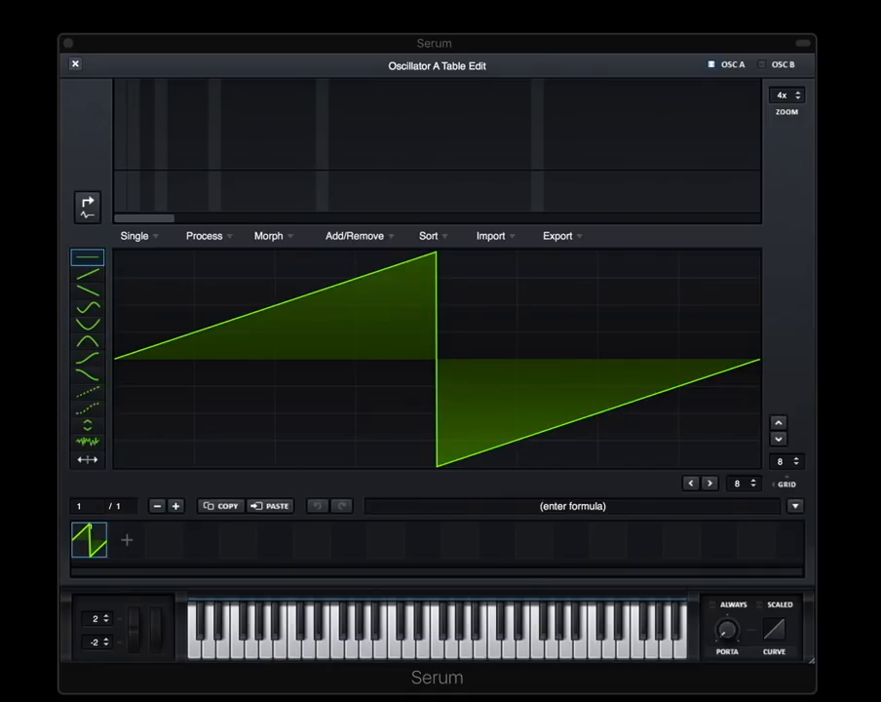
Step: Switch to the Imports folder in Finder and preview the audio file serum.aif
key("super+Tab")
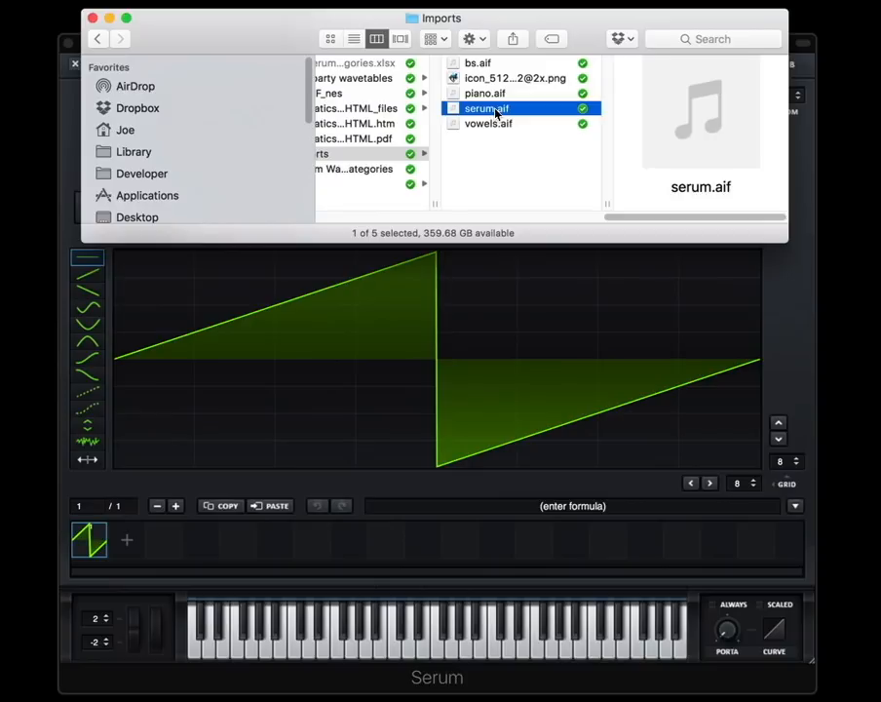
key("space")
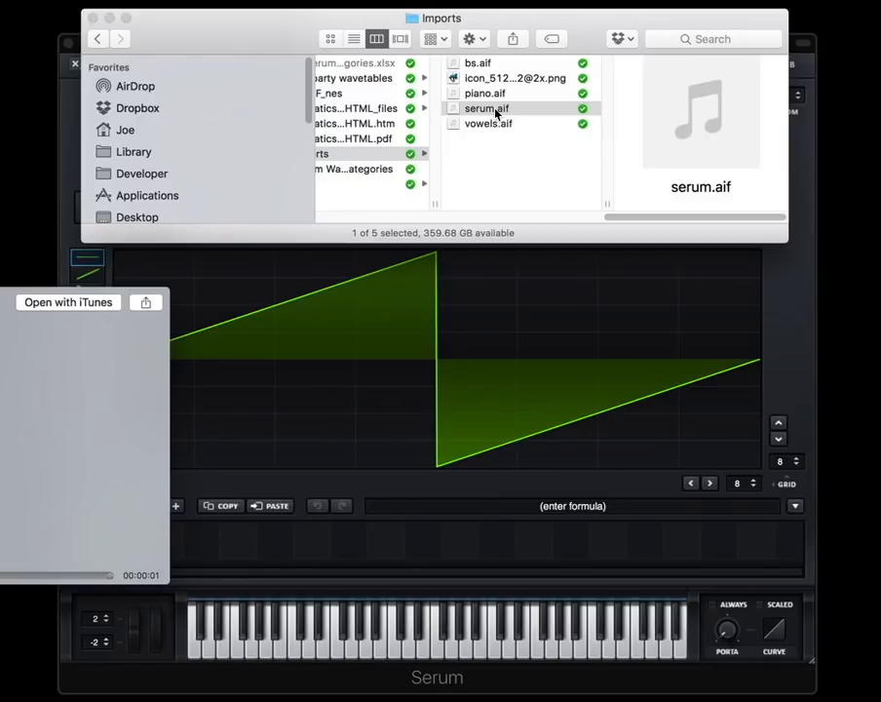
key("space")
key("space")
left_click(496, 114)
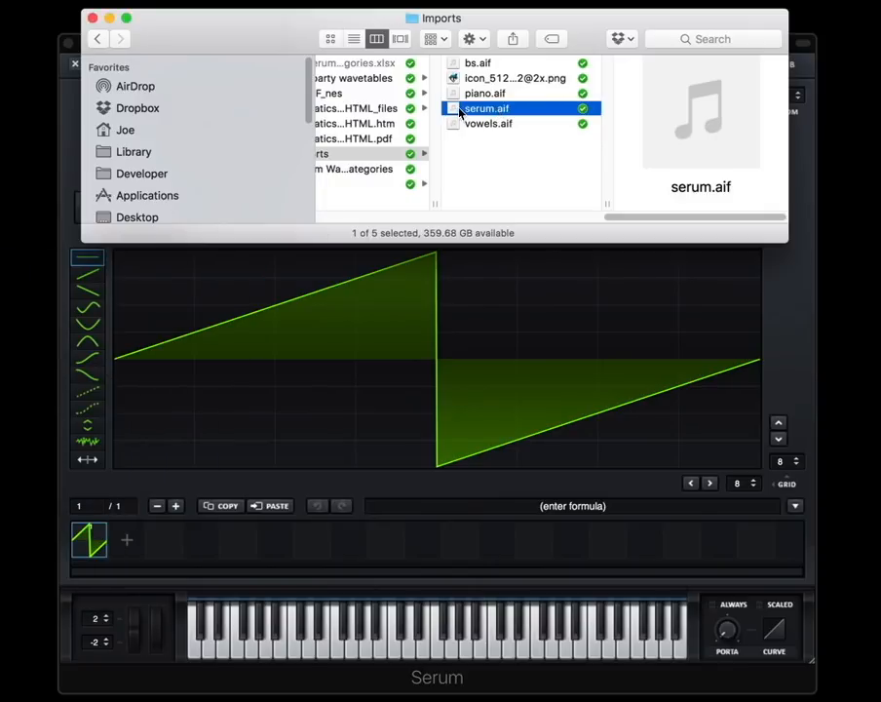
Step: Hold serum.aif over Serum's Oscillator A table editor to review the normal, constant framesize and FFT import modes, without importing it
left_click_drag(459, 112, 397, 402)
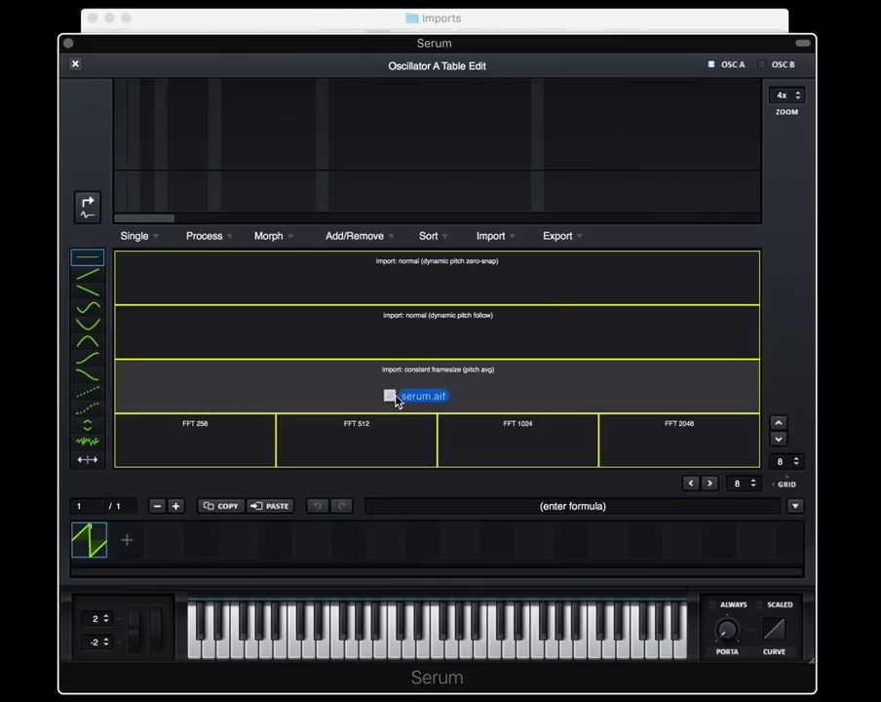
left_click_drag(397, 402, 400, 293)
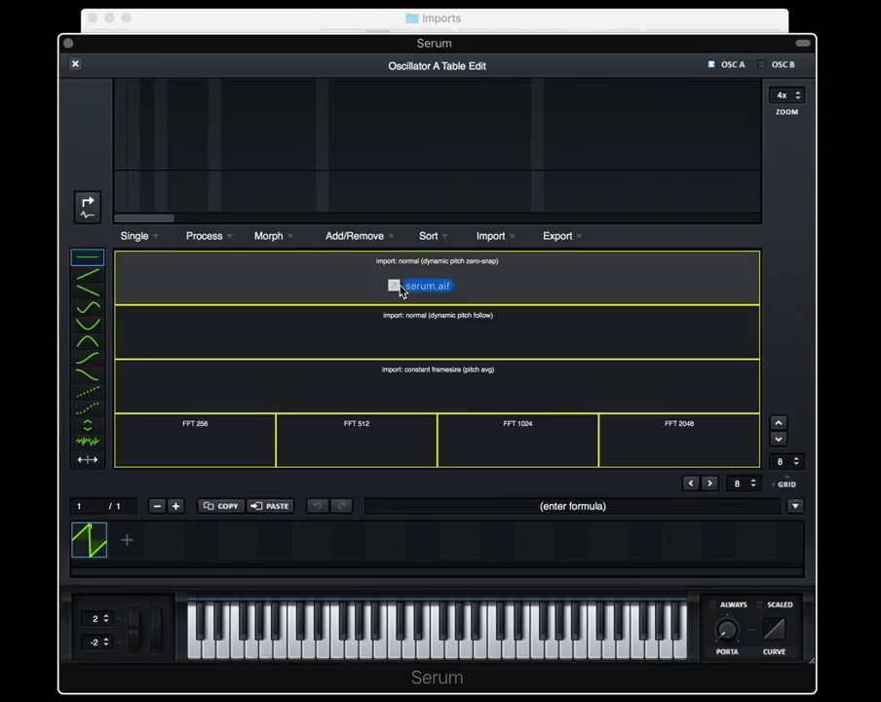
left_click_drag(400, 293, 401, 292)
left_click_drag(401, 290, 647, 453)
left_click_drag(534, 457, 207, 440)
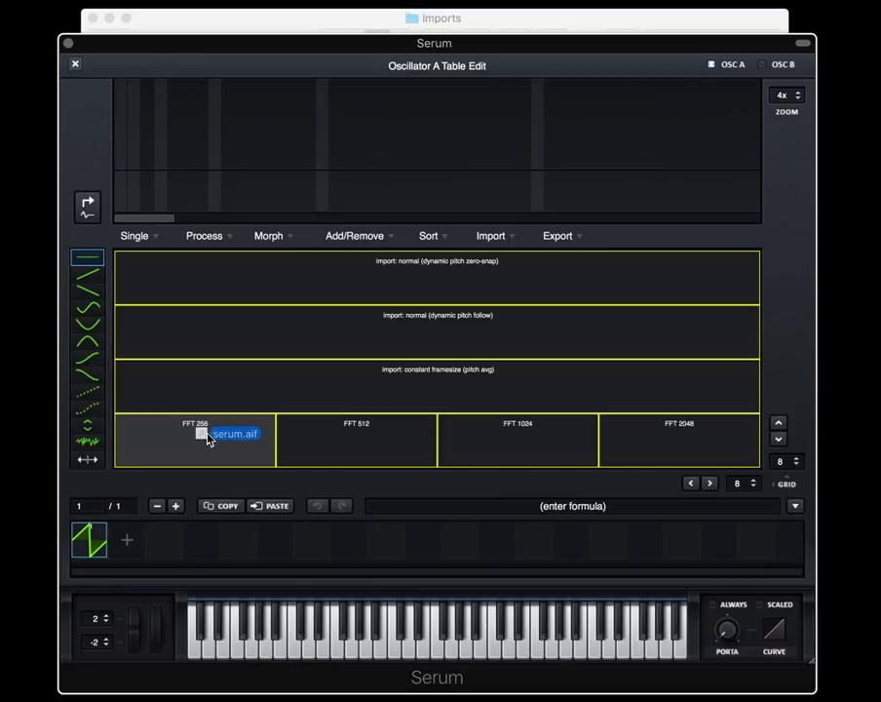
left_click_drag(207, 438, 293, 24)
left_click(293, 23)
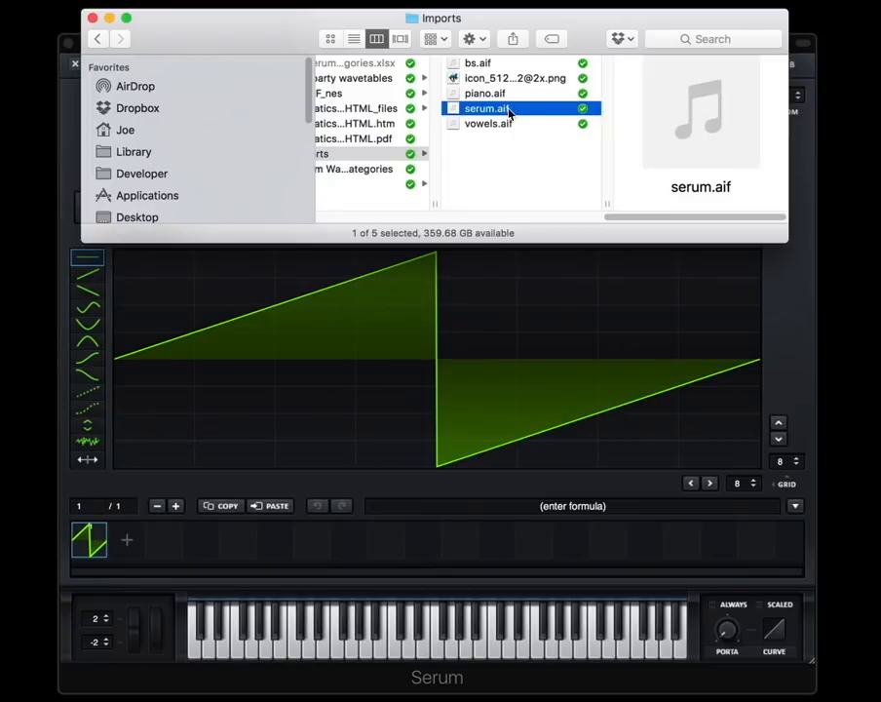
Step: Import serum.aif into the Oscillator A wavetable as FFT 256, browse its frames and audition it on the keyboard
left_click_drag(511, 113, 191, 451)
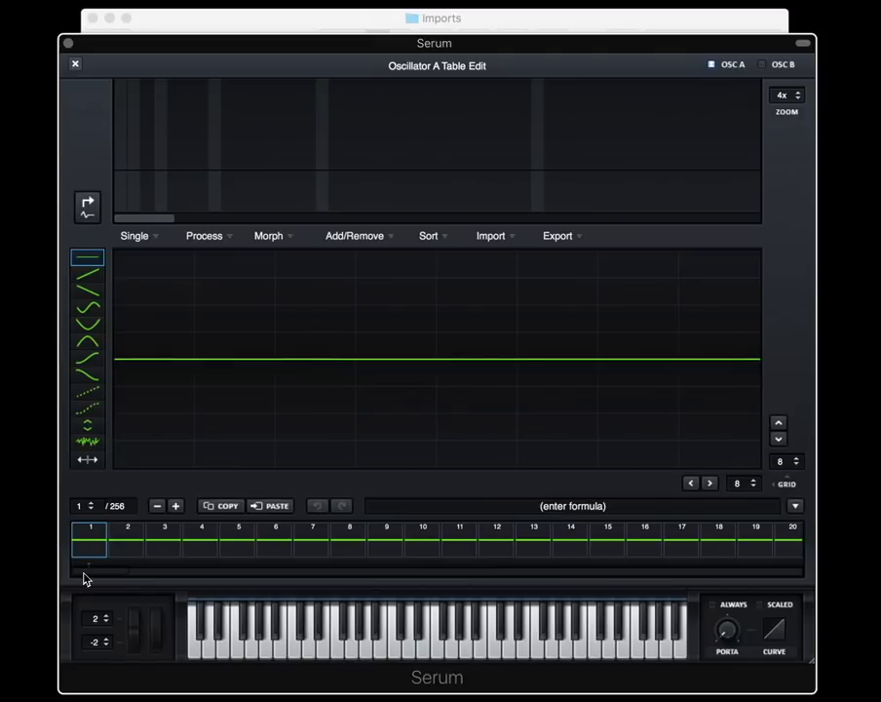
left_click_drag(84, 573, 66, 566)
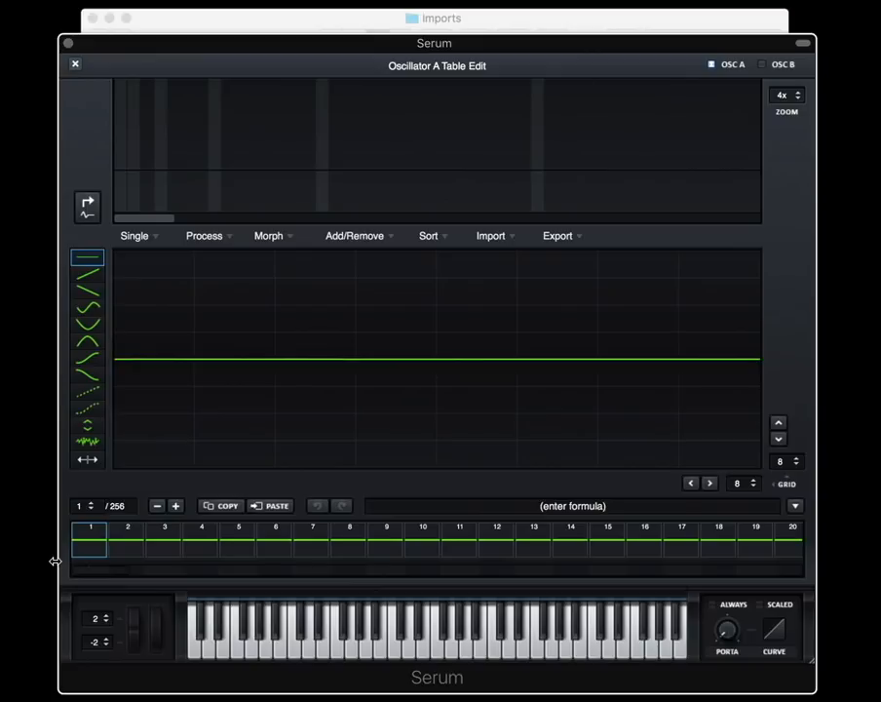
left_click_drag(99, 565, 565, 569)
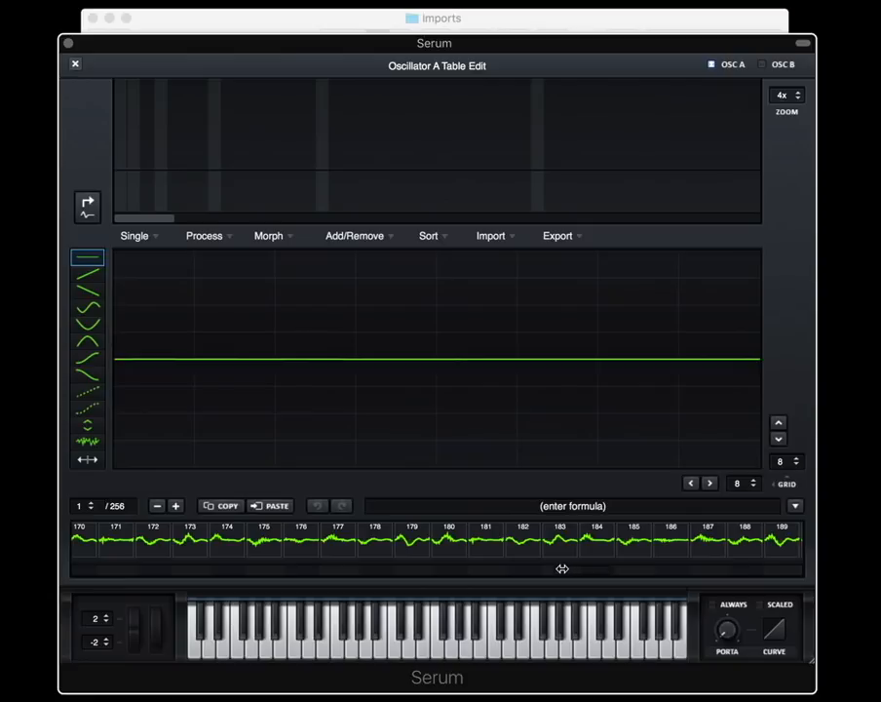
left_click_drag(562, 568, 107, 569)
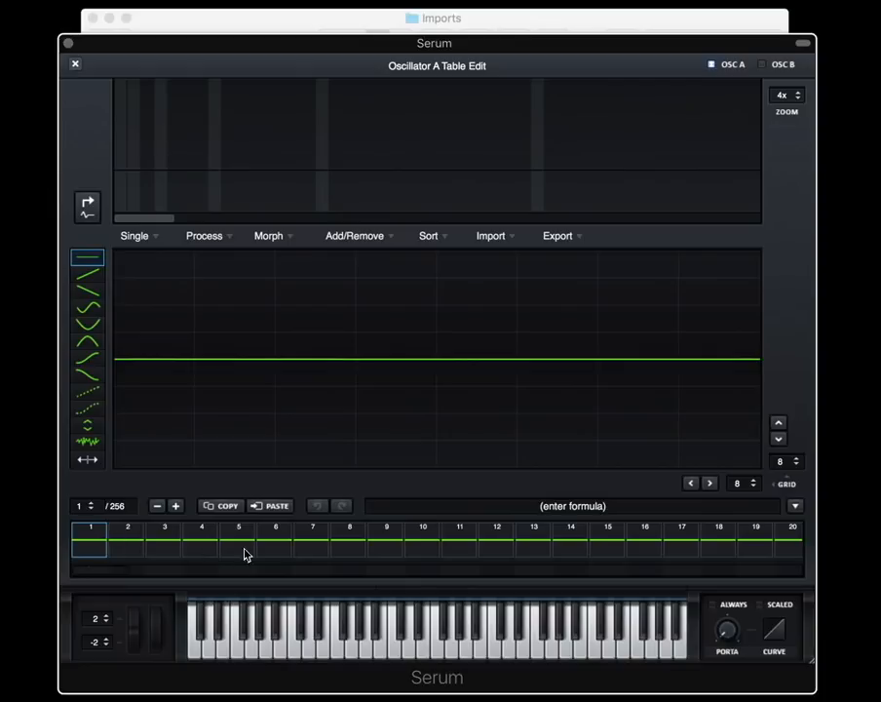
left_click(297, 655)
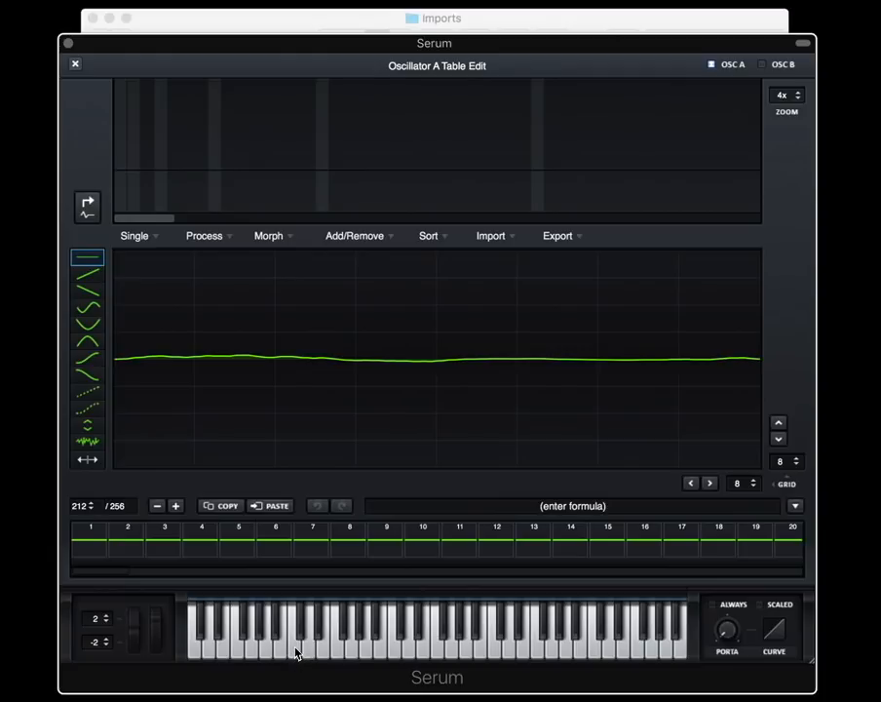
left_click(296, 654)
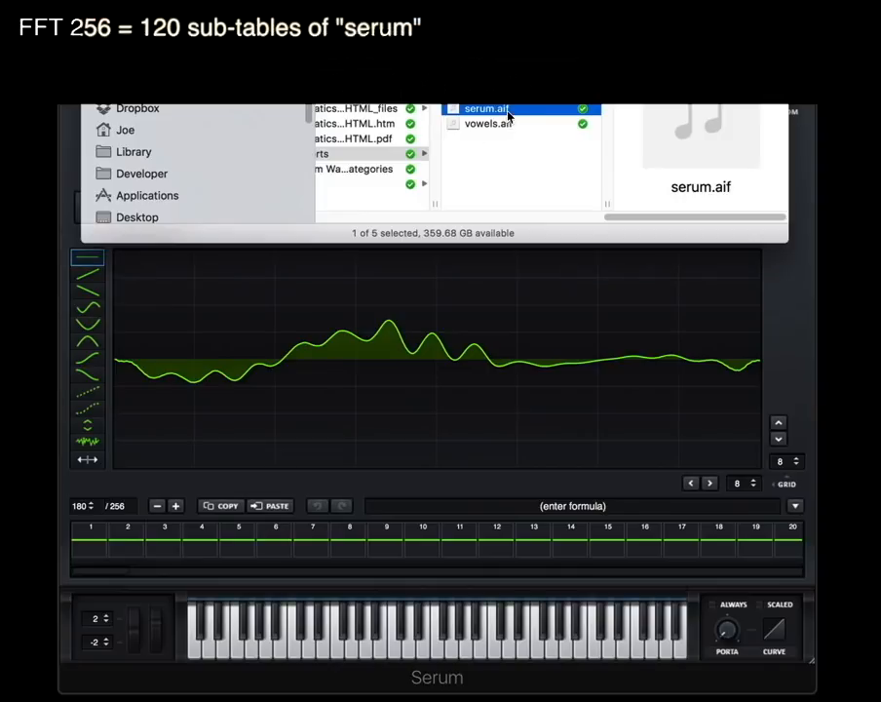
Step: Import serum.aif as FFT 512 and audition the resulting wavetable on the keyboard
left_click_drag(508, 116, 361, 450)
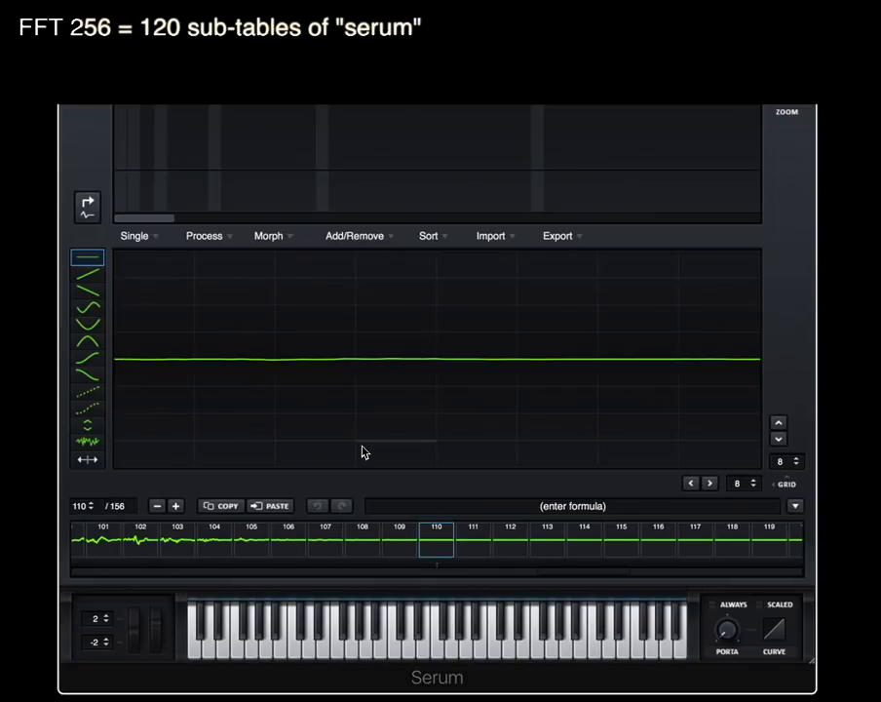
left_click(292, 651)
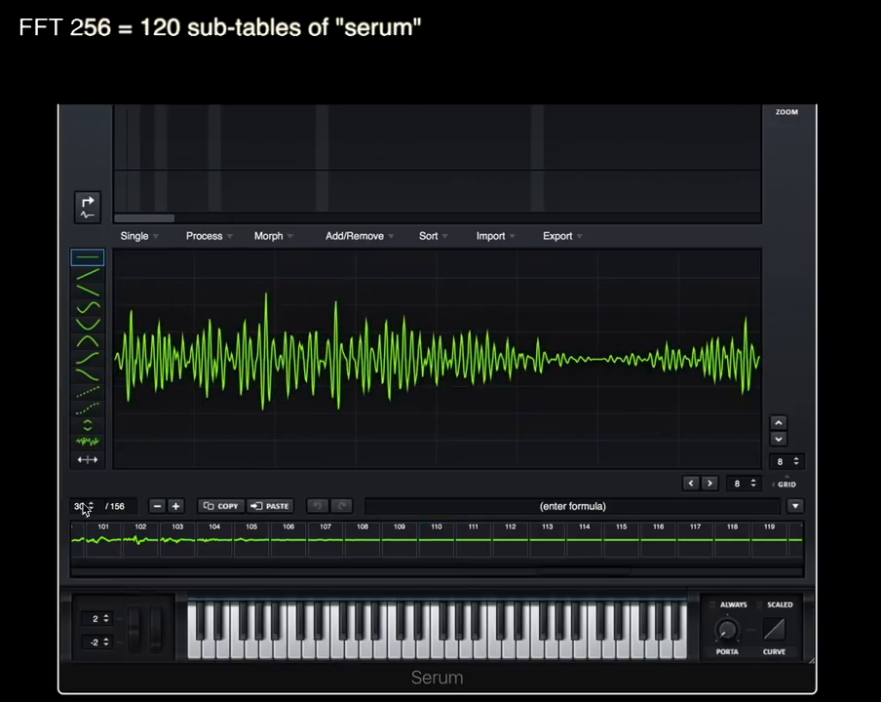
left_click(298, 655)
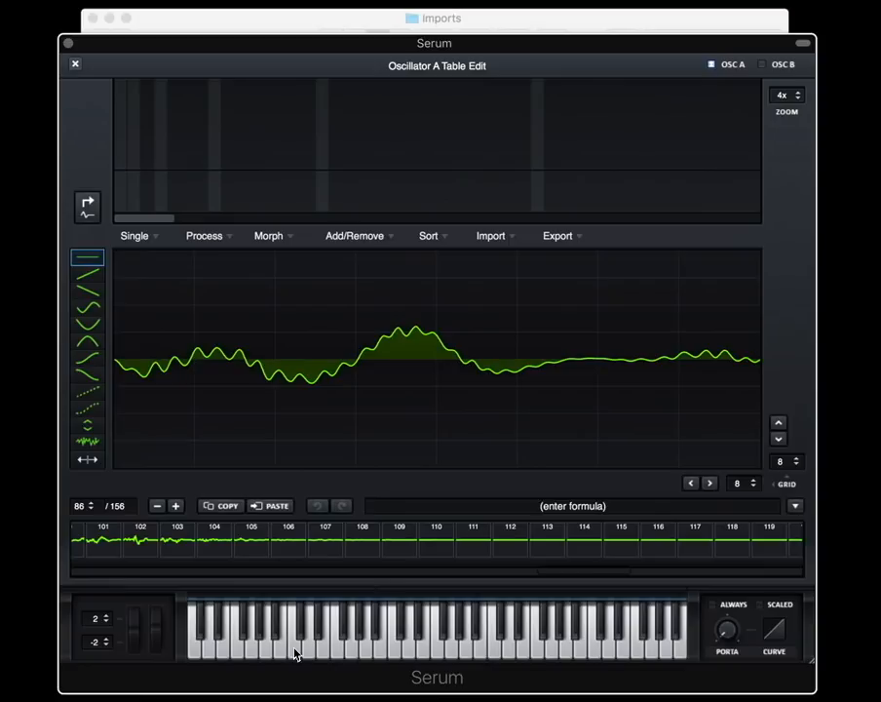
Step: Reimport serum.aif from the Imports folder as FFT 256 and play it for comparison
left_click(276, 23)
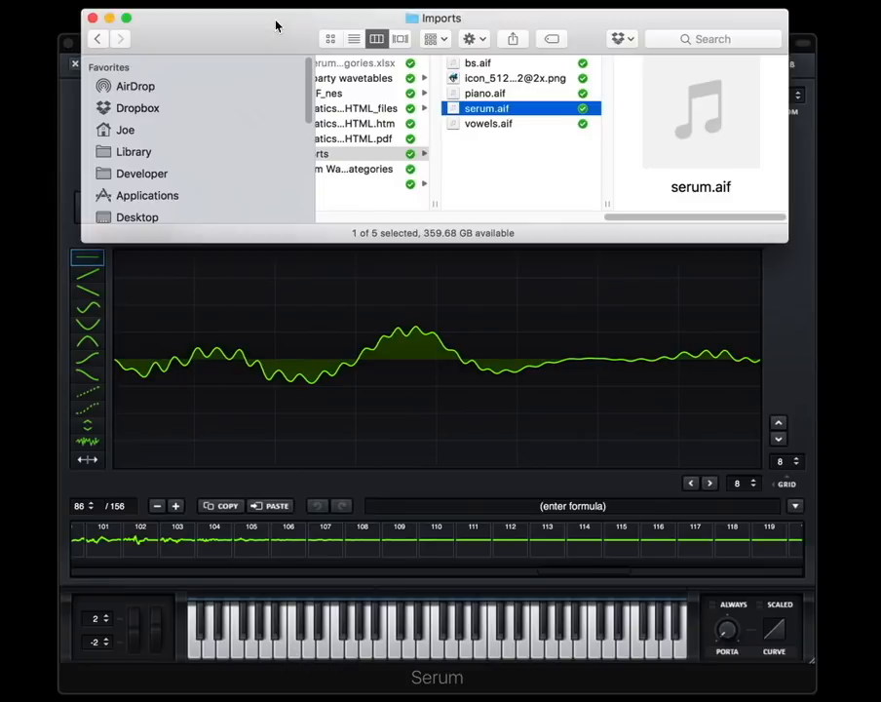
left_click_drag(496, 107, 210, 431)
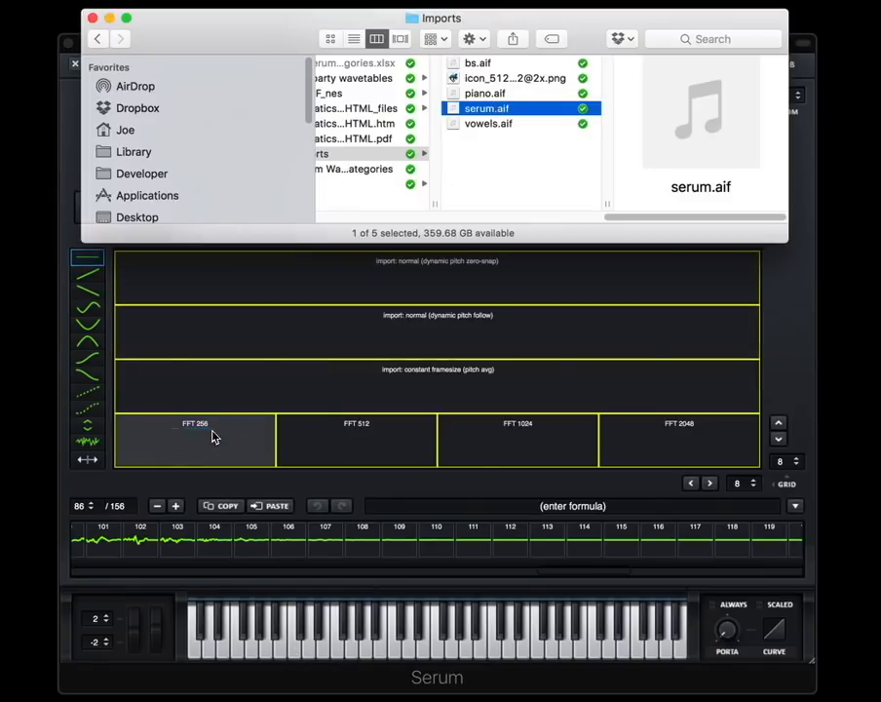
left_click(297, 653)
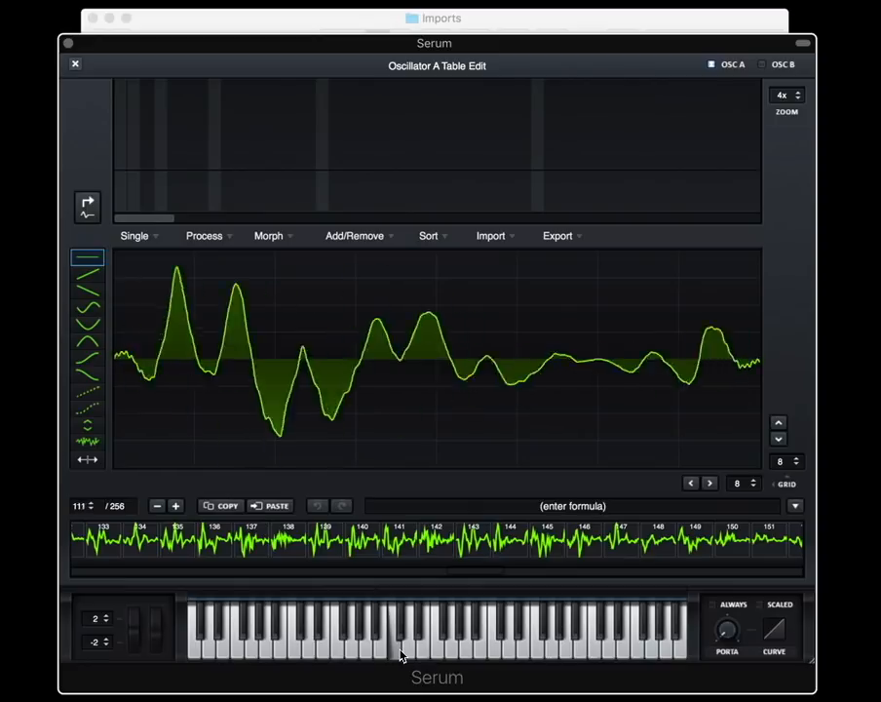
Step: Replace the wavetable with an FFT 512 import of serum.aif and play a note to hear it
left_click(161, 20)
left_click_drag(483, 108, 333, 446)
left_click(297, 651)
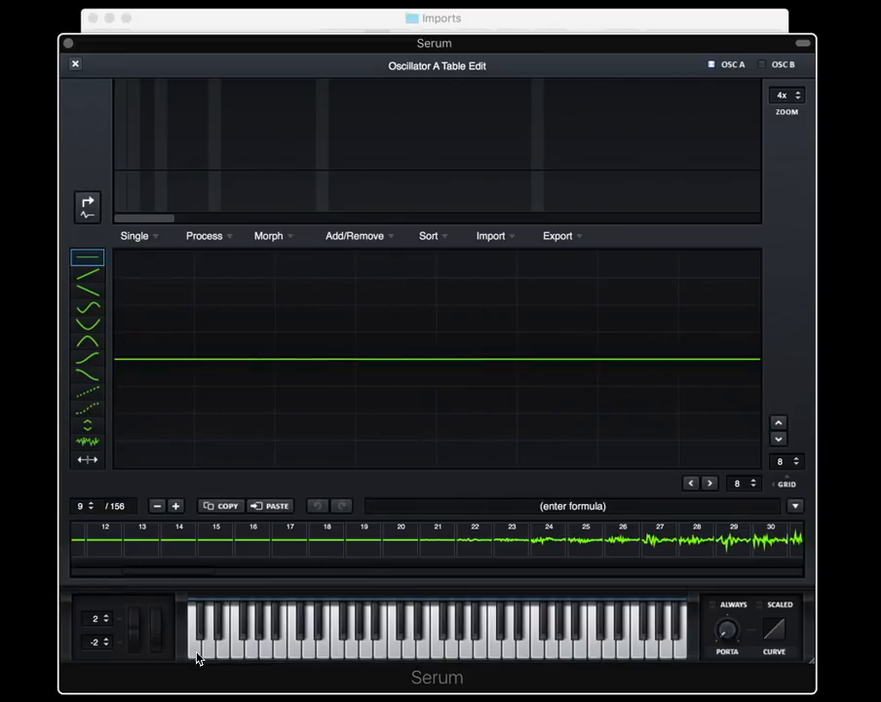
Step: Audition the imported wavetable with several low notes and check the frames at its beginning
left_click(199, 655)
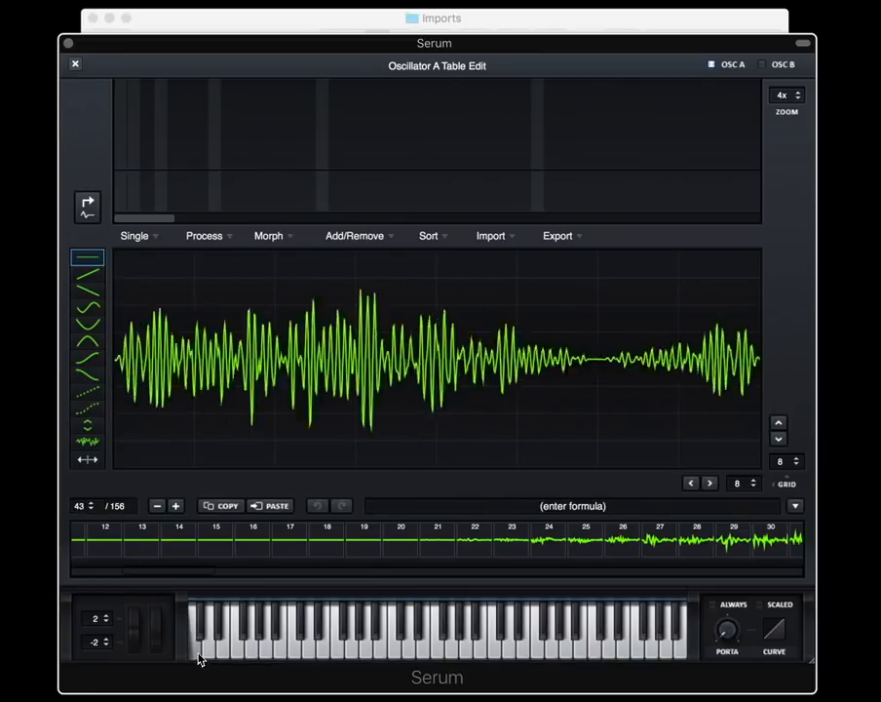
left_click(249, 649)
left_click(199, 654)
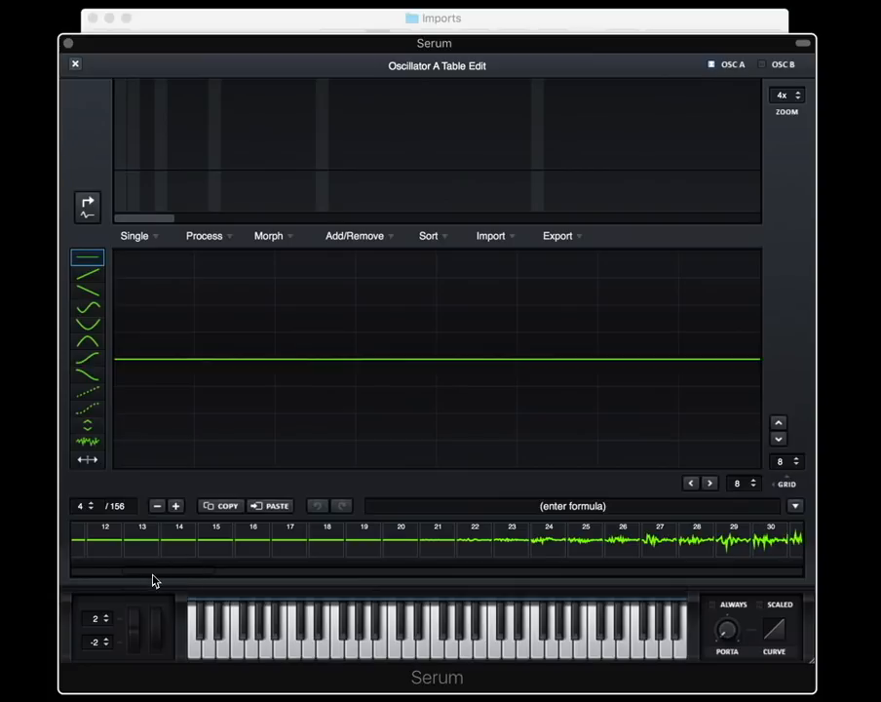
left_click_drag(162, 573, 53, 572)
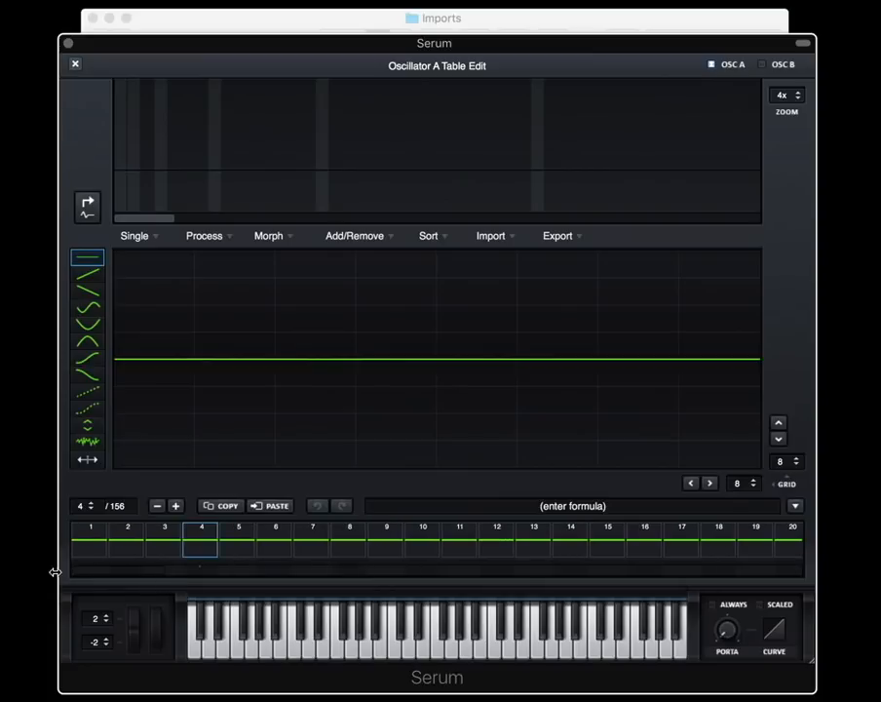
left_click(196, 654)
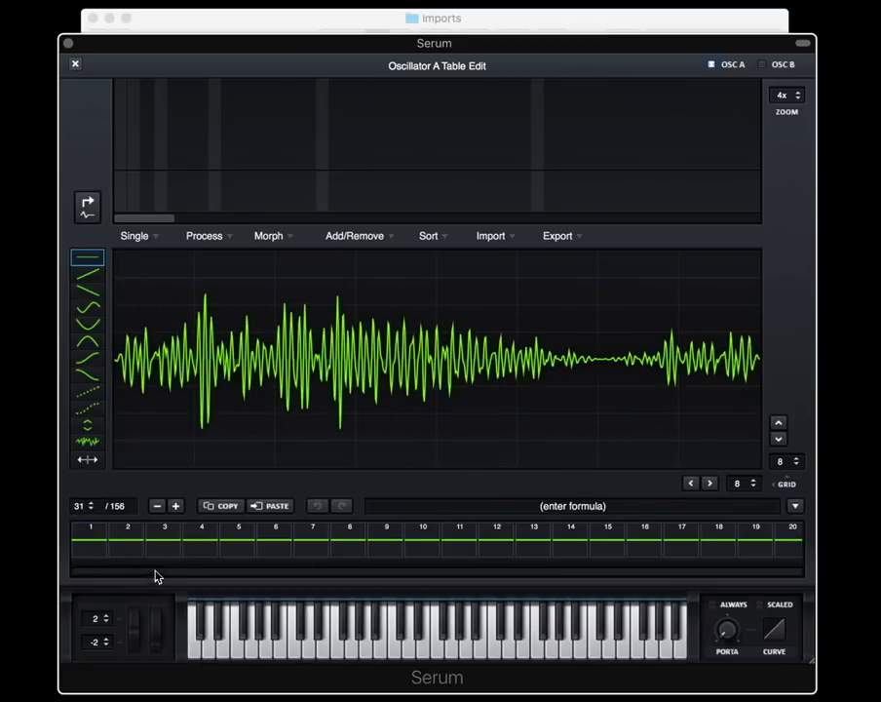
Step: Compare frames 27 to 31 to find where the sound starts, and remove all frames from the beginning through frame 29
left_click_drag(156, 571, 258, 581)
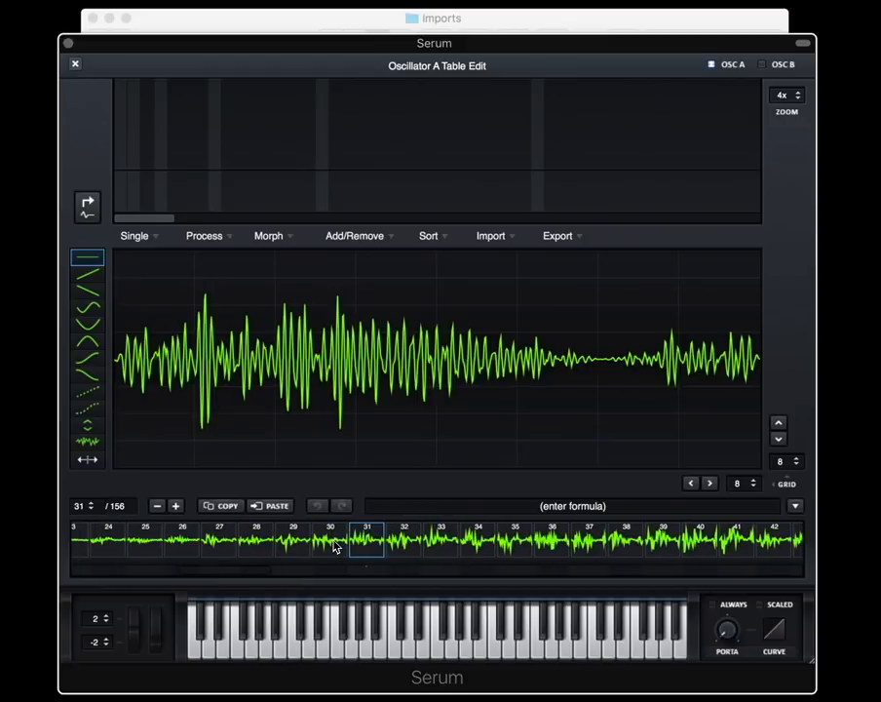
left_click(334, 547)
left_click(287, 549)
left_click(251, 550)
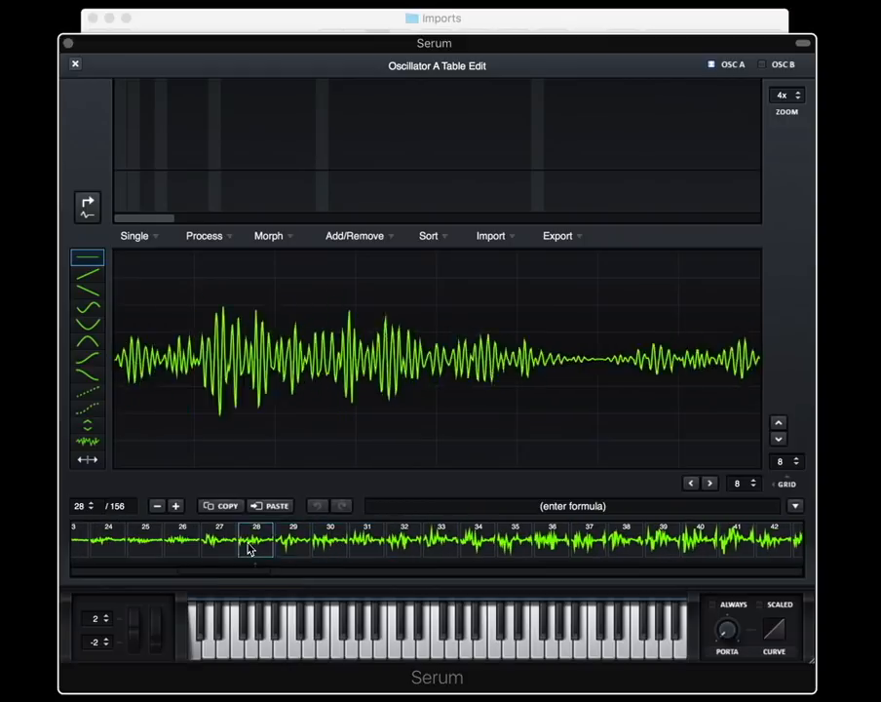
left_click(222, 549)
left_click(251, 549)
left_click(292, 545)
left_click(332, 547)
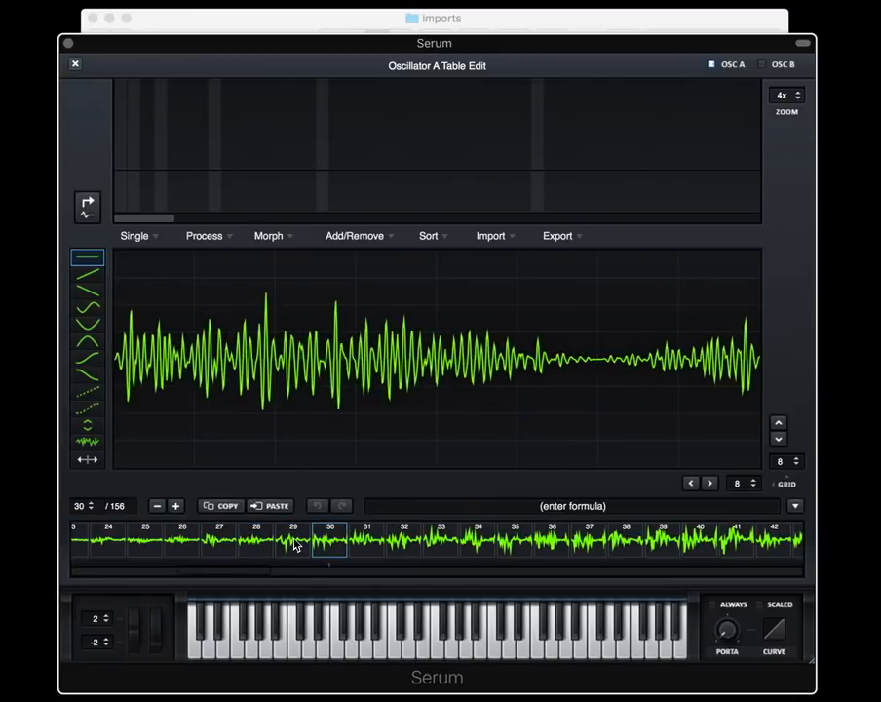
left_click(296, 546)
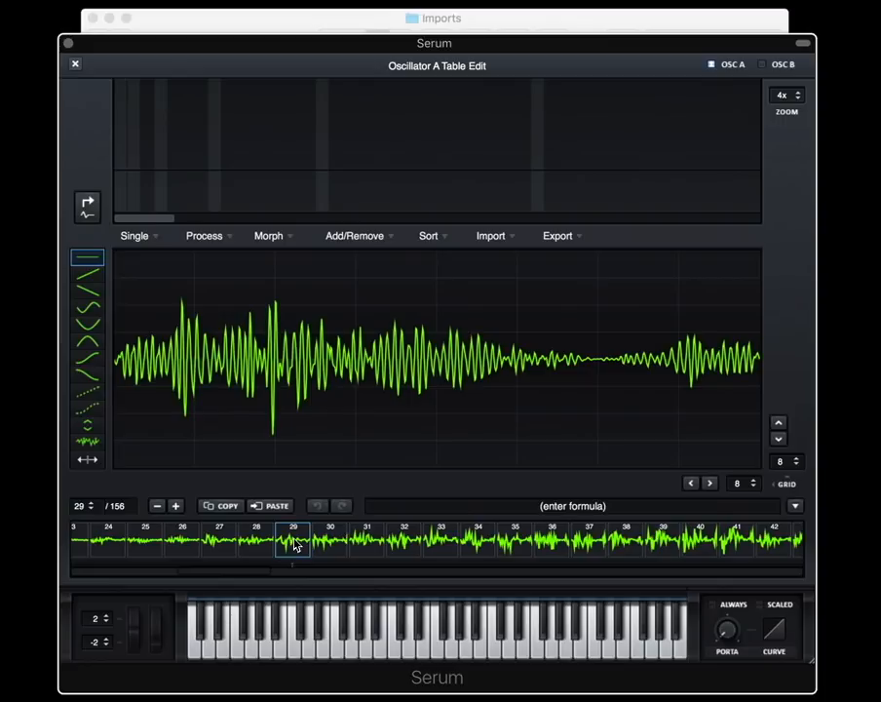
left_click(355, 238)
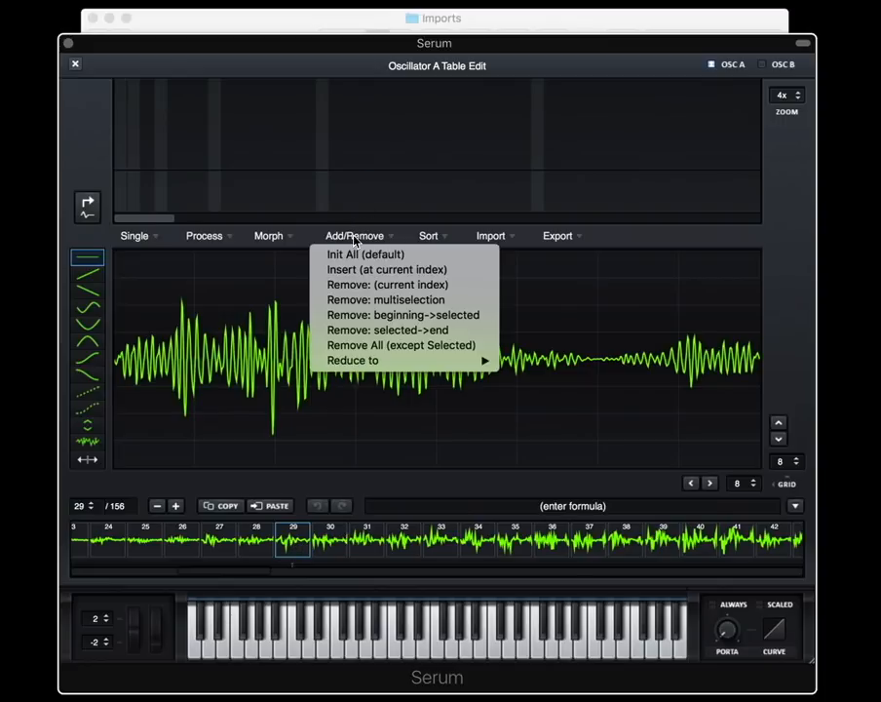
left_click(450, 322)
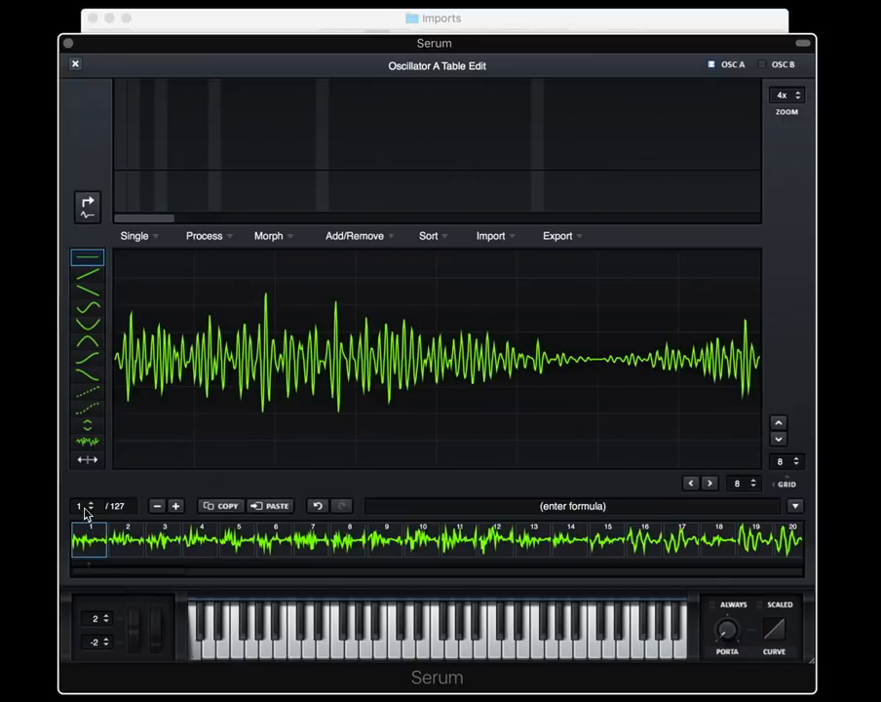
Step: Browse the frames to find where the sound fades out, and remove all frames from frame 70 through the end
left_click_drag(85, 524, 92, 402)
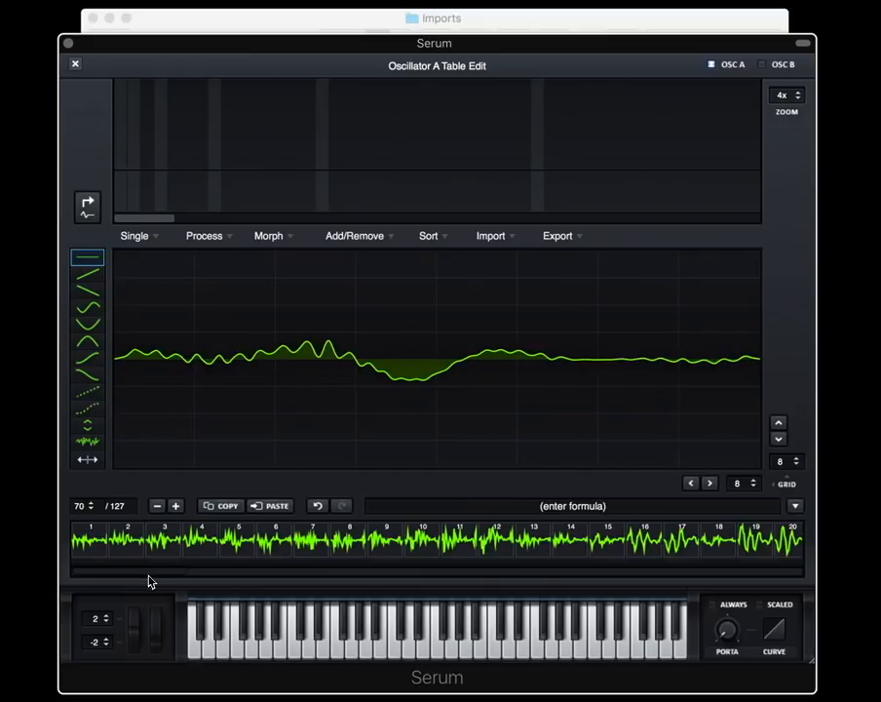
left_click_drag(166, 571, 496, 583)
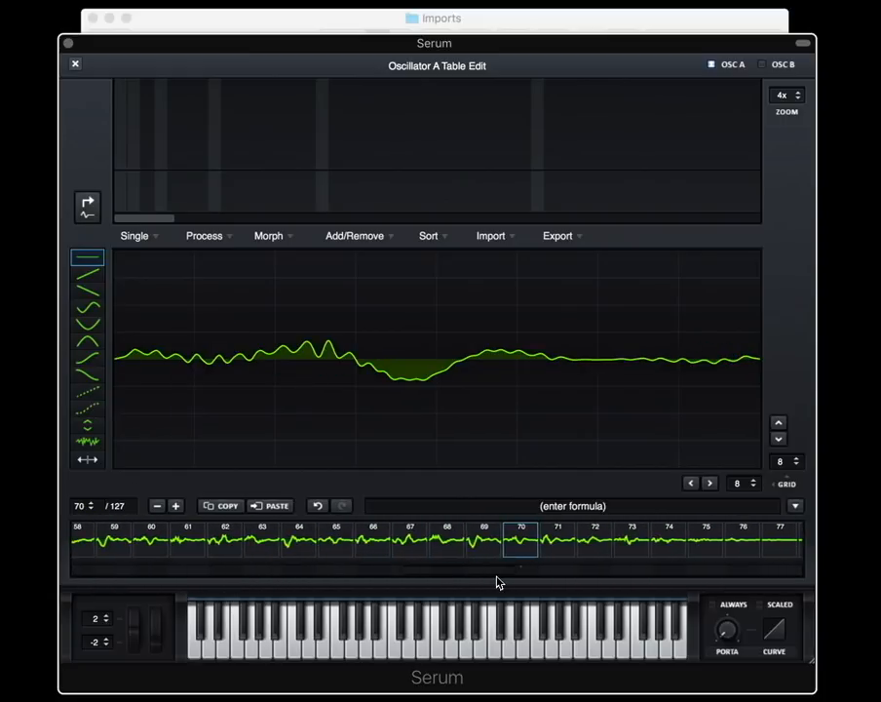
left_click(357, 240)
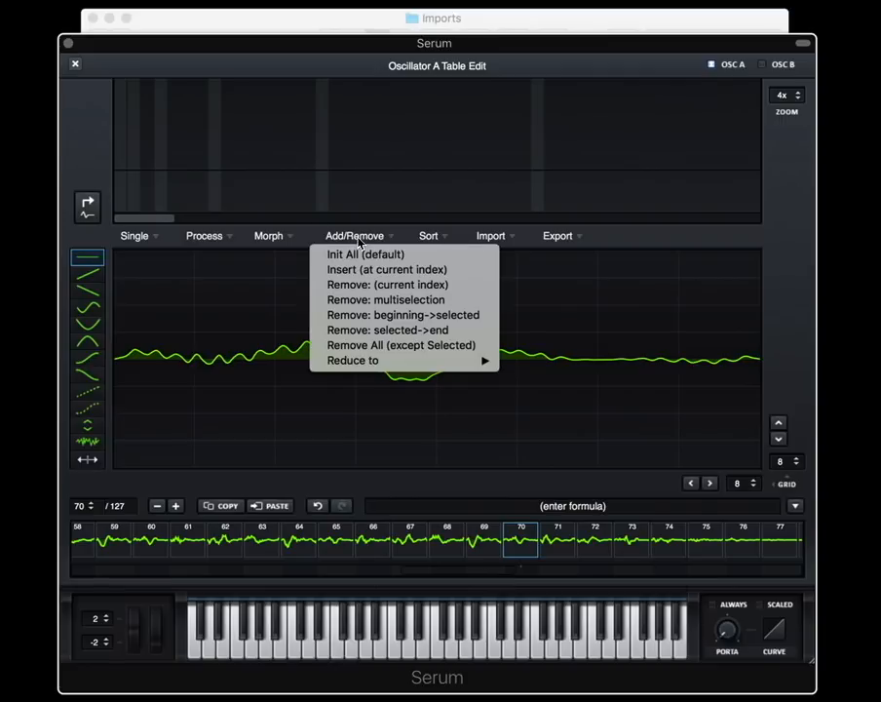
left_click(423, 331)
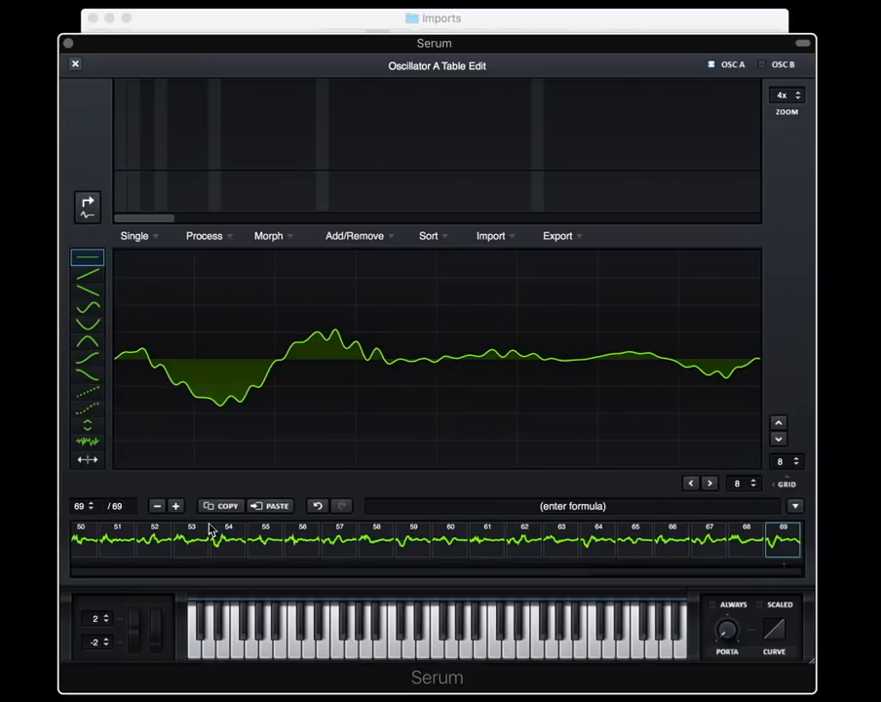
Step: Sweep through the remaining frames in both directions to audition the trimmed wavetable
left_click_drag(84, 511, 82, 462)
left_click_drag(85, 511, 85, 596)
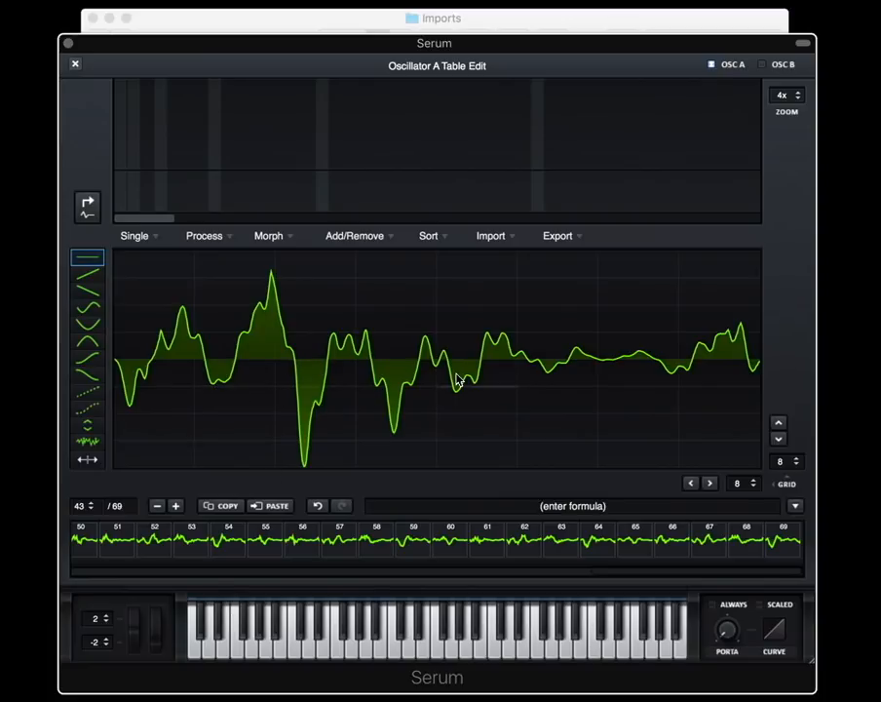
Step: Try a spectral morph across the trimmed frames, sweep through the result to hear it, and remove the morph tables
left_click(270, 235)
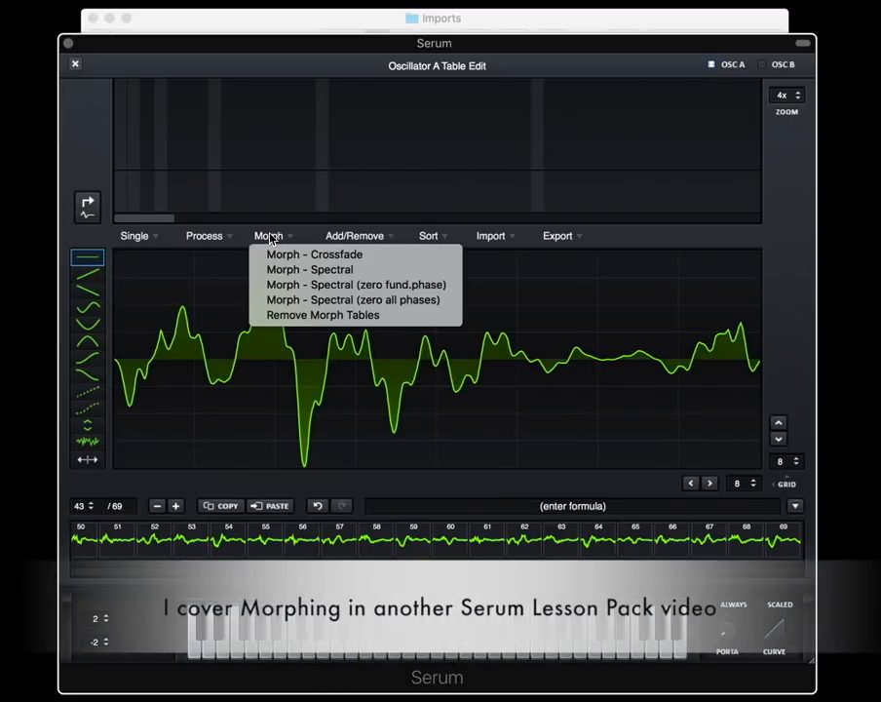
left_click(331, 278)
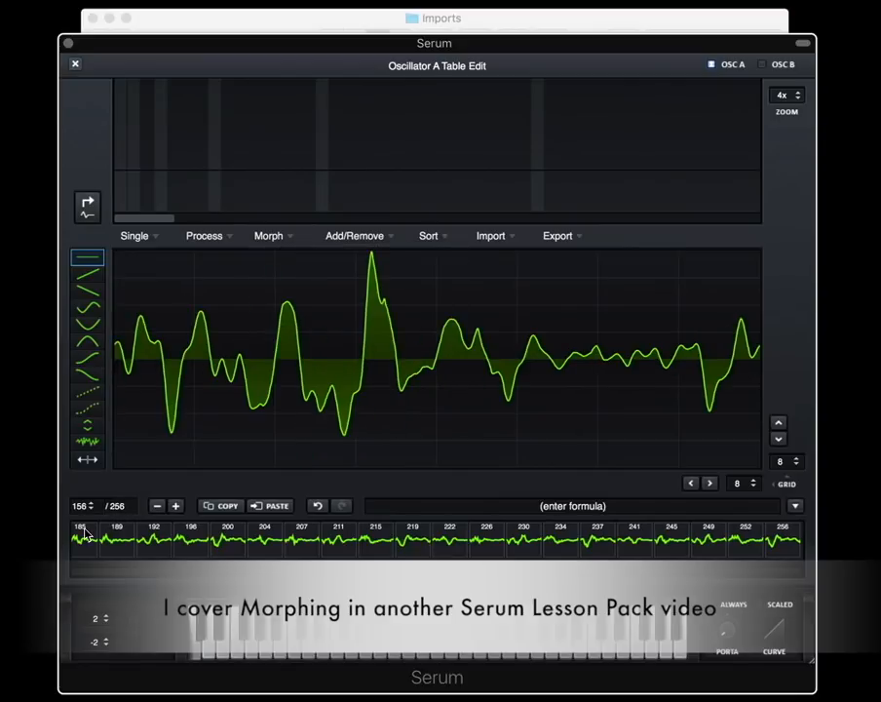
left_click_drag(80, 517, 95, 467)
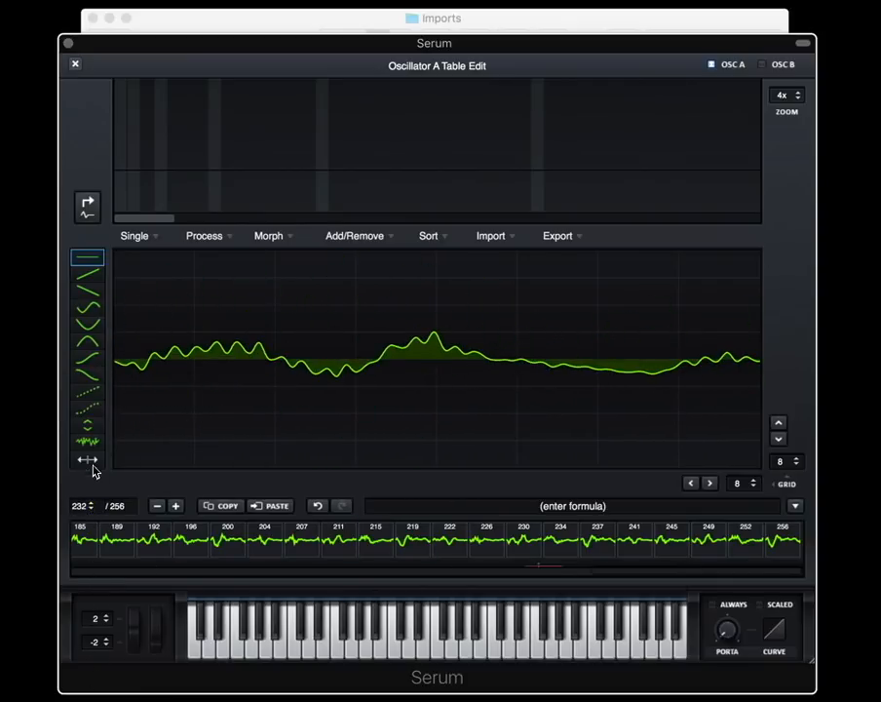
left_click_drag(83, 510, 107, 601)
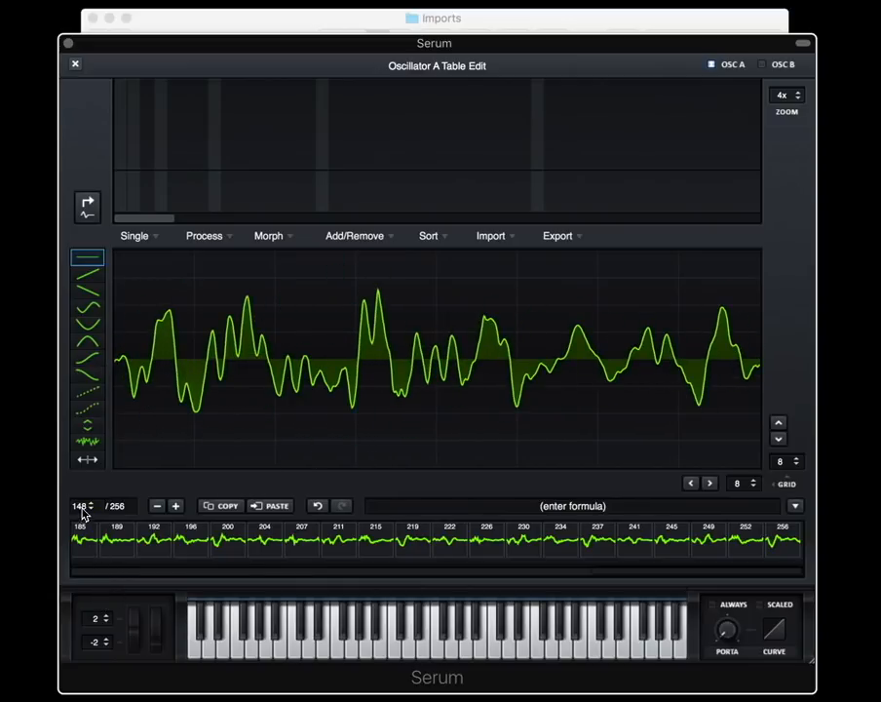
mouse_move(82, 511)
left_mouse_down()
mouse_move(81, 528)
mouse_move(91, 509)
left_mouse_up()
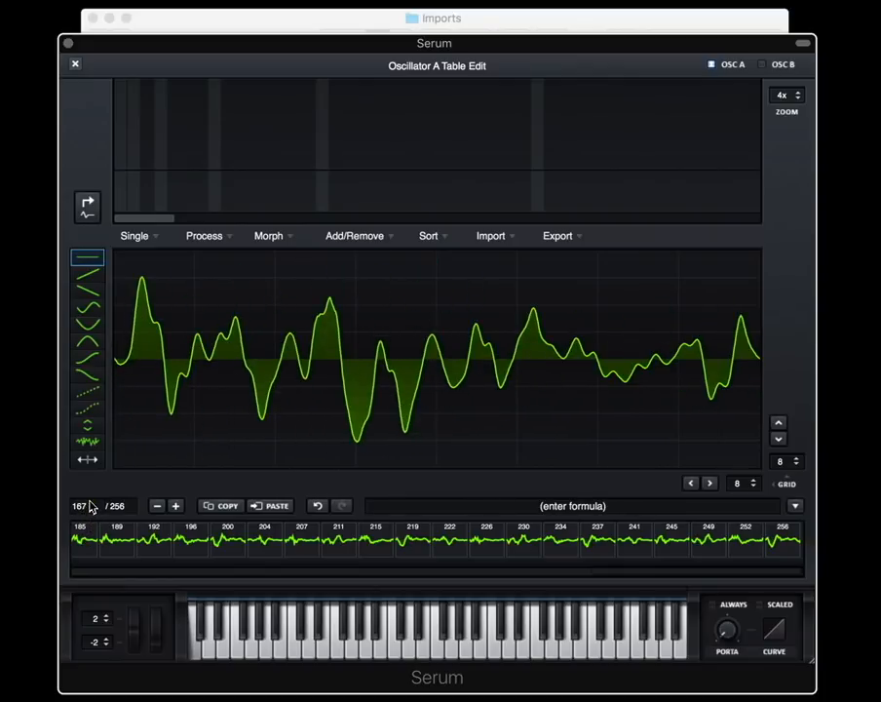
left_click(283, 238)
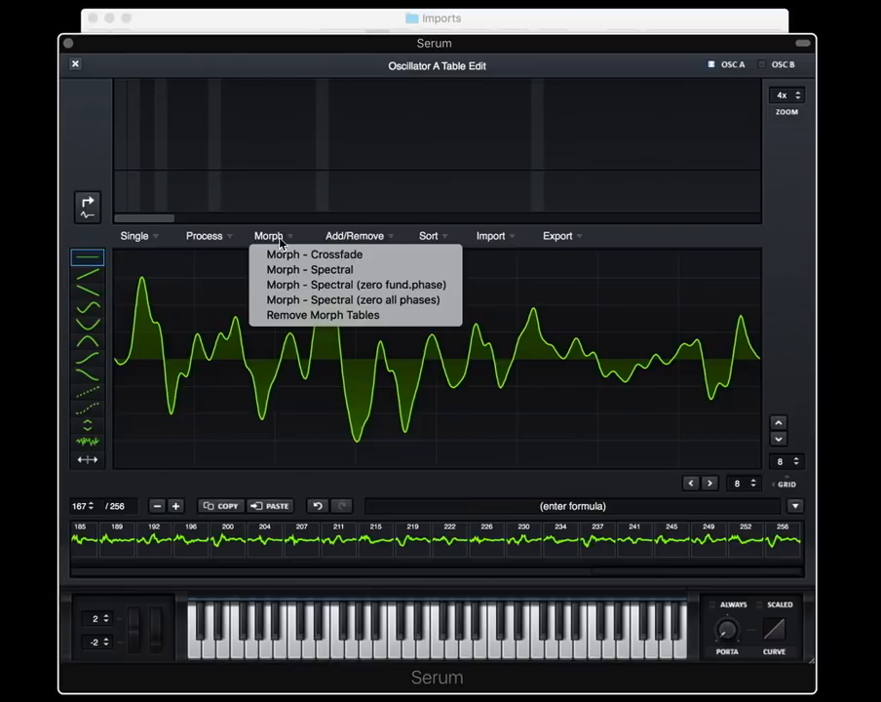
left_click(381, 318)
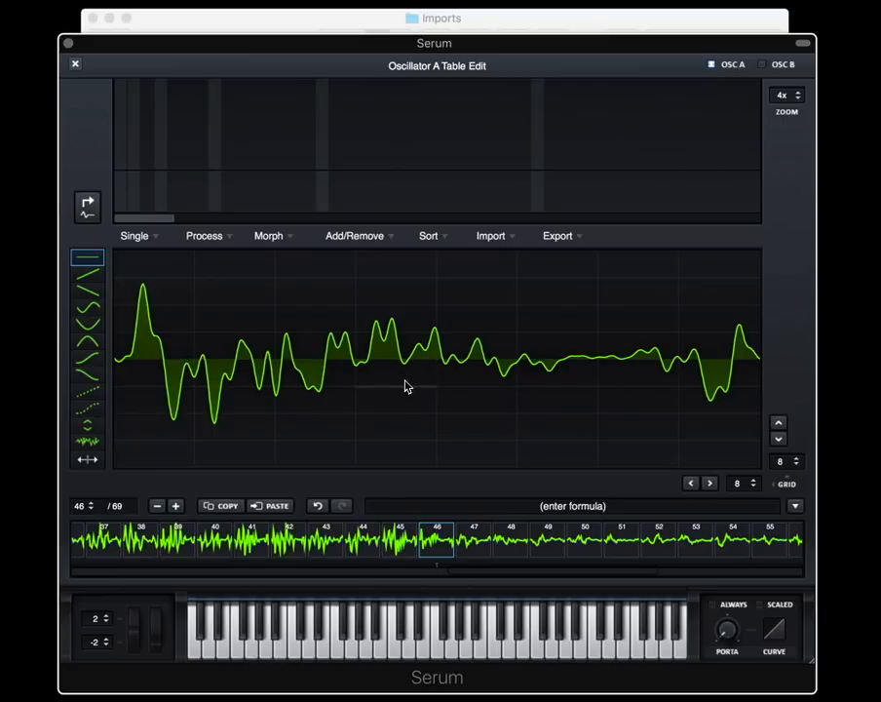
Step: Reduce the wavetable with the 64 (keep 1/4) option and sweep through the remaining frames to hear them
left_click(354, 243)
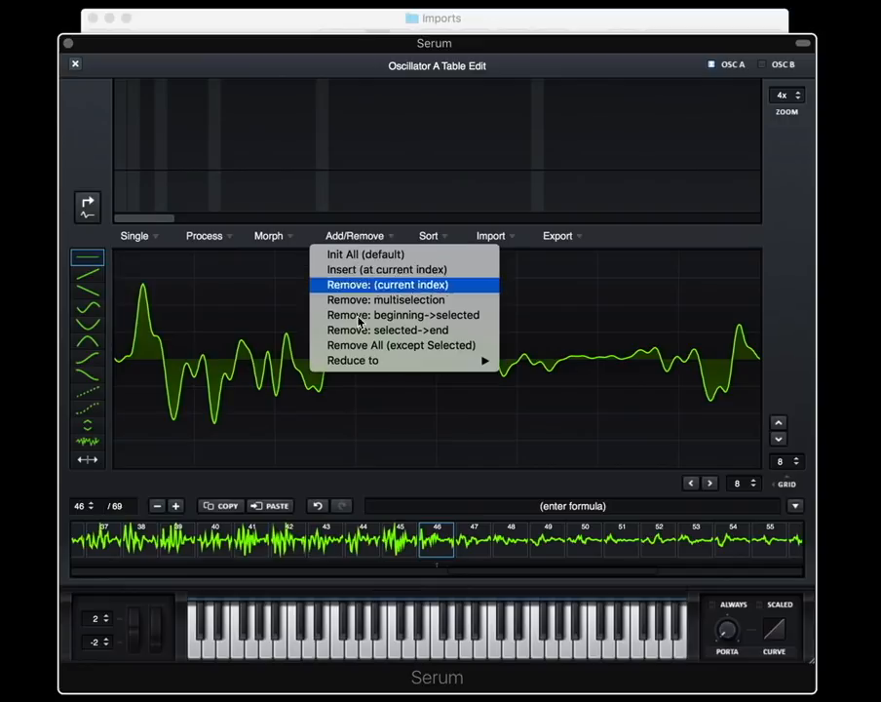
mouse_move(354, 365)
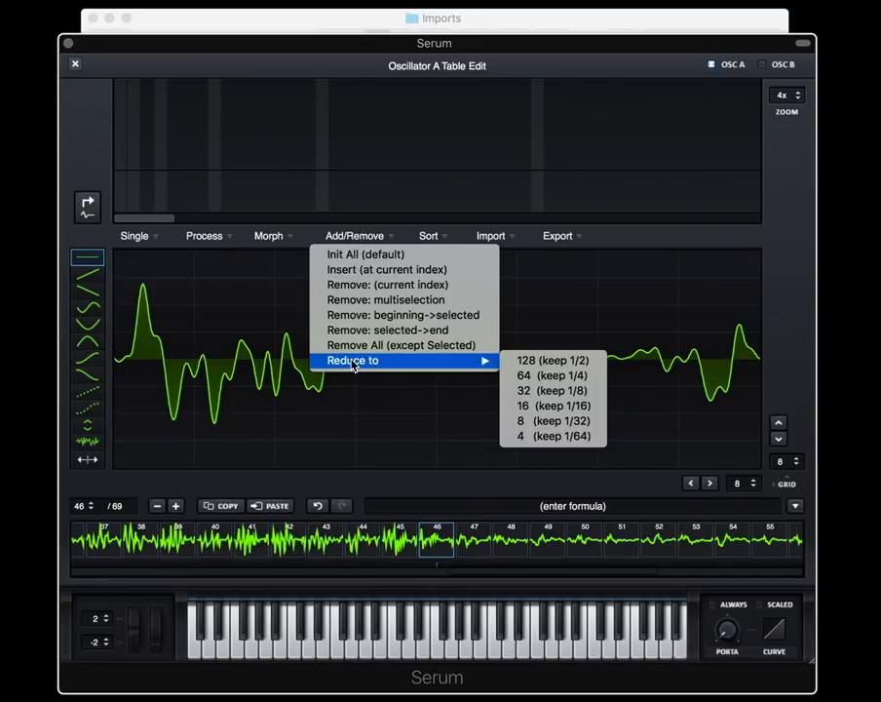
left_click(578, 379)
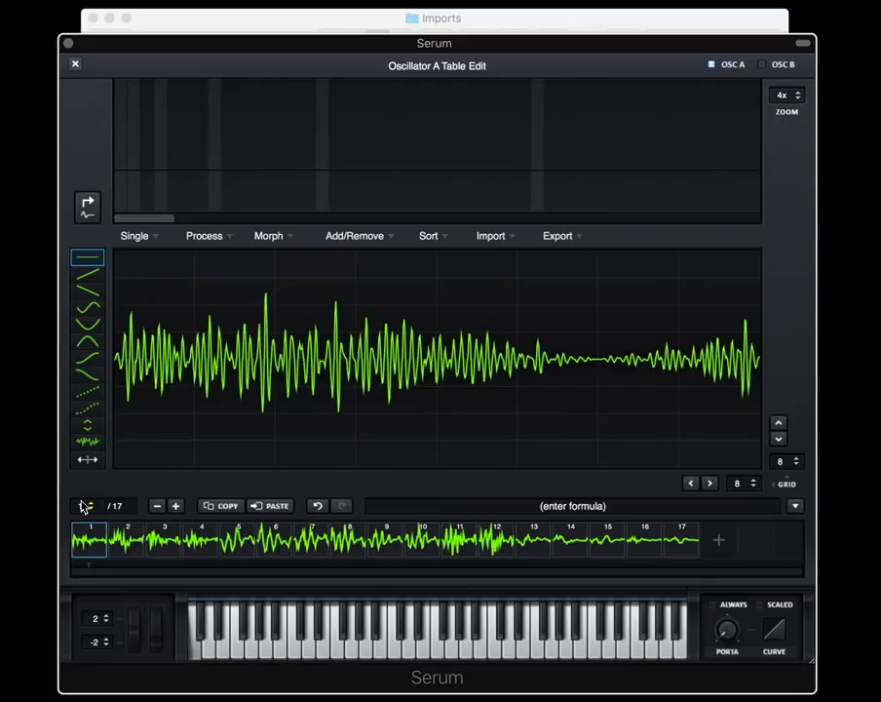
left_click_drag(85, 506, 105, 405)
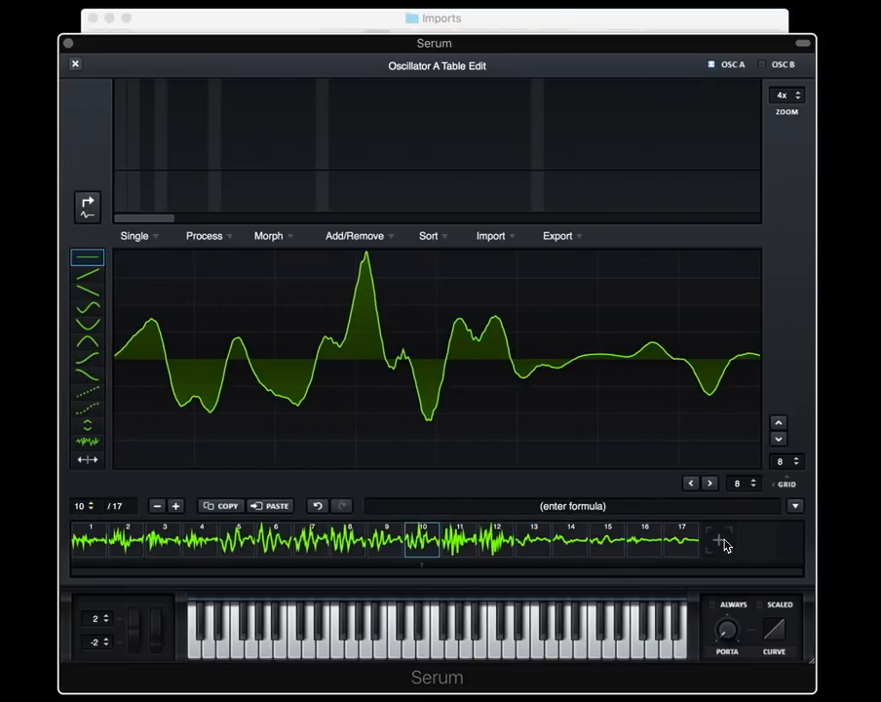
Step: Apply Morph - Spectral to the reduced wavetable and sweep through the morphed frames to hear the result
left_click(277, 237)
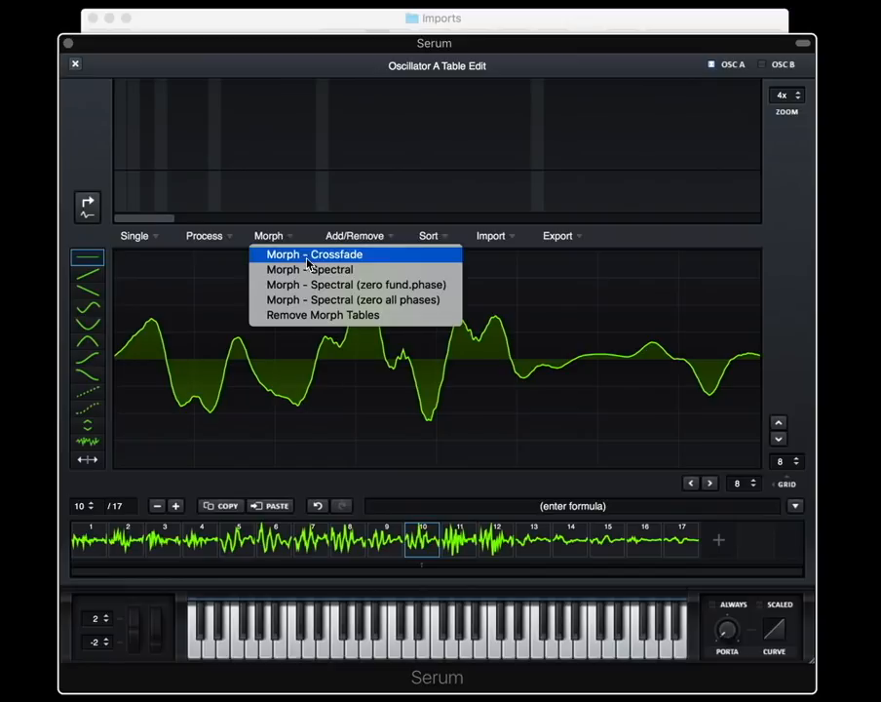
left_click(283, 267)
left_click_drag(86, 499, 28, 326)
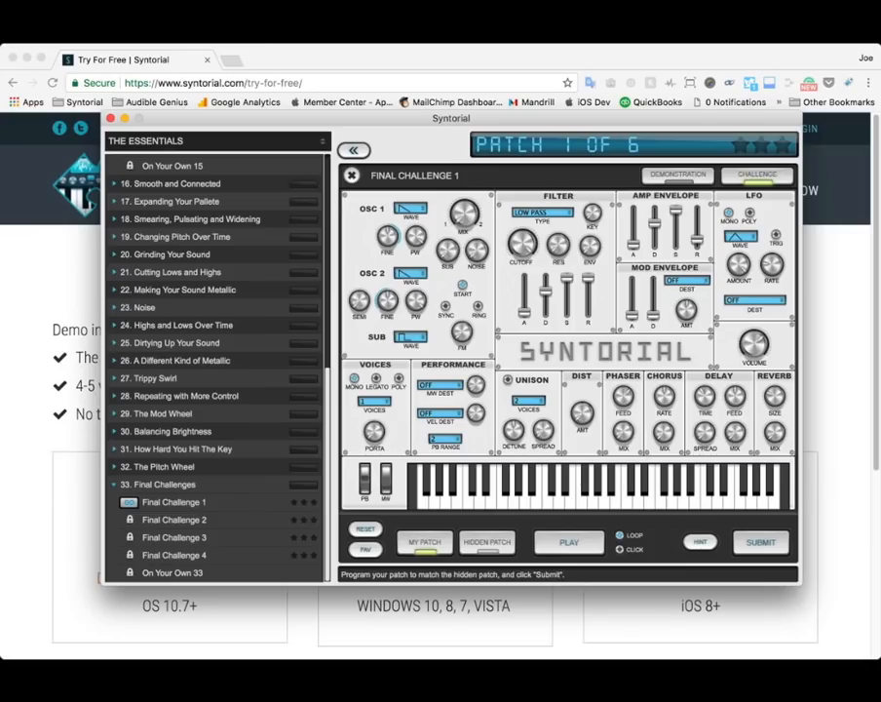
Step: Switch to Syntorial and choose a different lesson pack in place of The Essentials
left_click(242, 144)
left_click(207, 173)
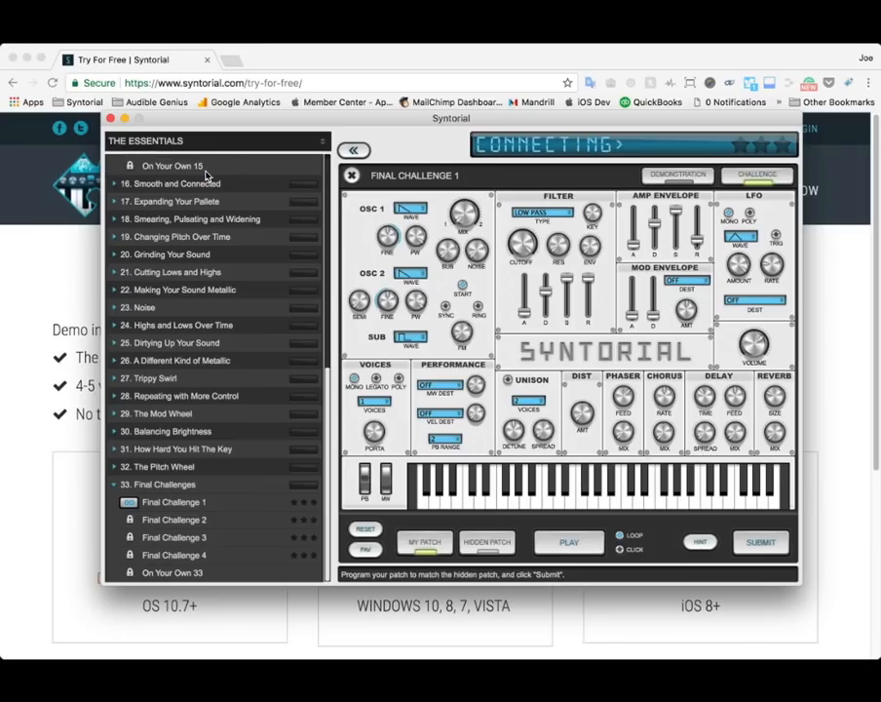